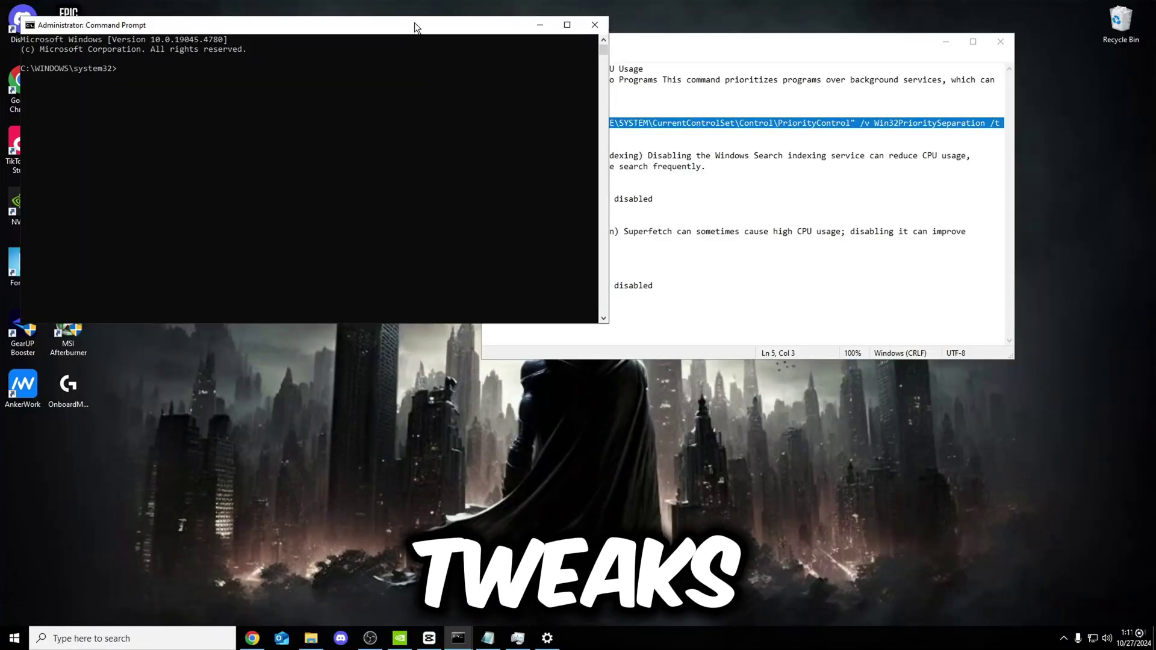
Move the Command Prompt window lower and bring the Notepad command notes forward.
left_click_drag(414, 23, 545, 239)
left_click(554, 123)
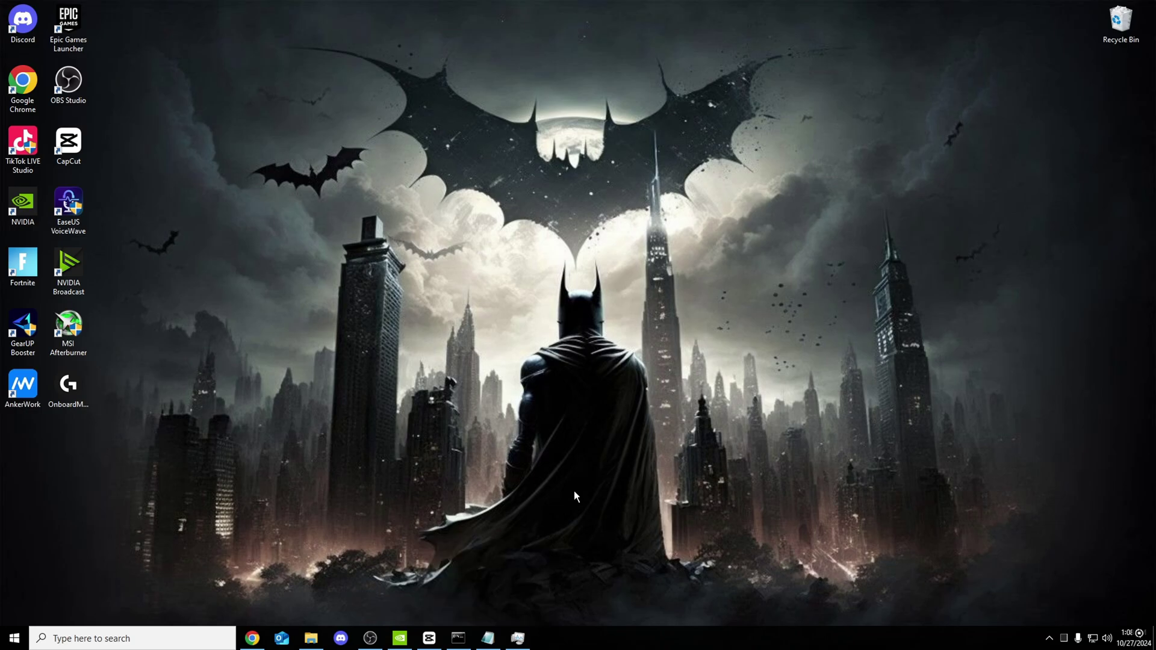
Open Task Manager from the taskbar and check CPU usage, about 6%, on the Performance tab.
mouse_move(522, 646)
right_click(560, 639)
left_click(578, 575)
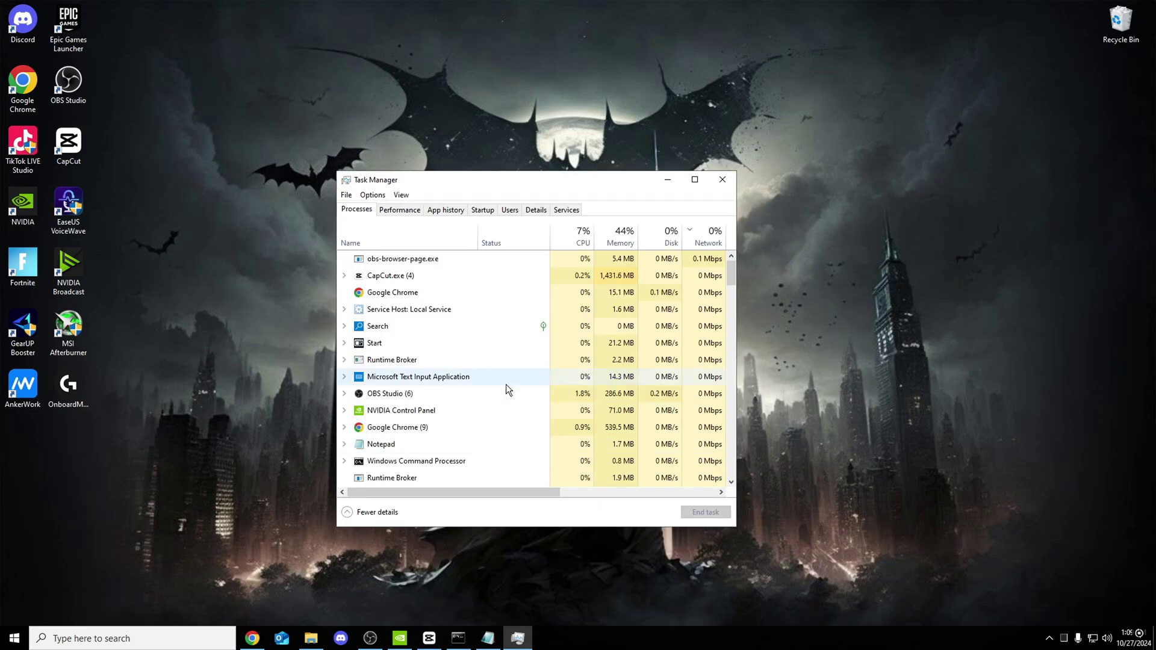
left_click(398, 211)
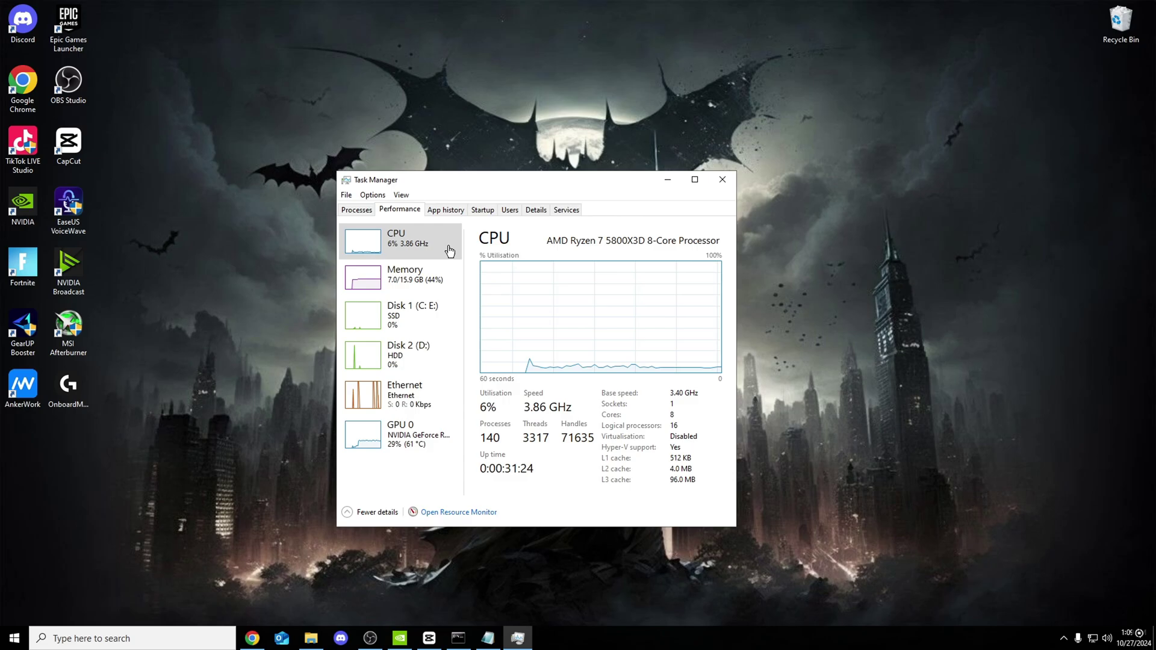
Minimize Task Manager and bring back the Notepad notes on lowering CPU usage.
left_click(665, 183)
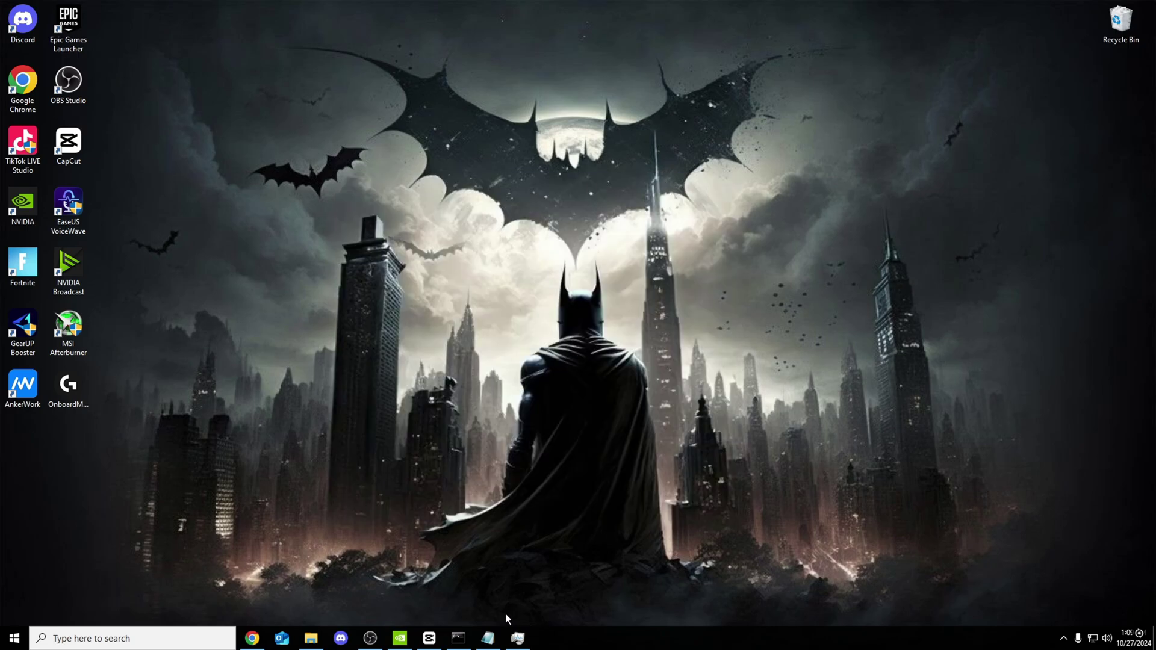
left_click(488, 638)
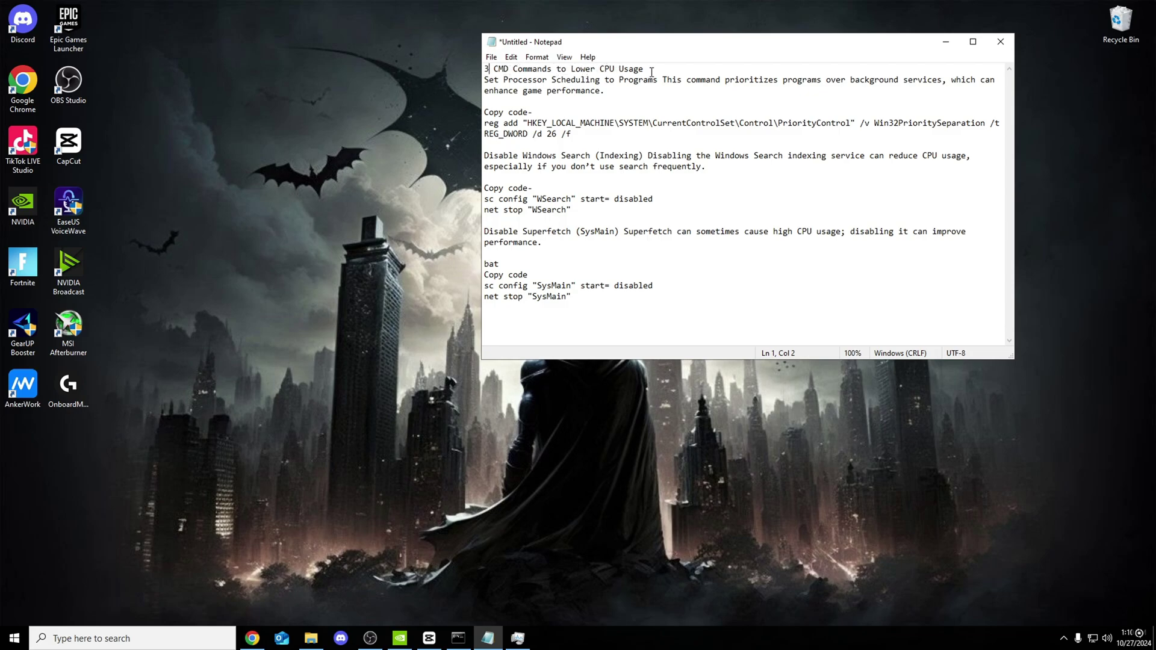
left_click_drag(644, 69, 610, 68)
mouse_move(22, 265)
left_mouse_down()
mouse_move(205, 206)
mouse_move(110, 223)
mouse_move(36, 268)
left_mouse_up()
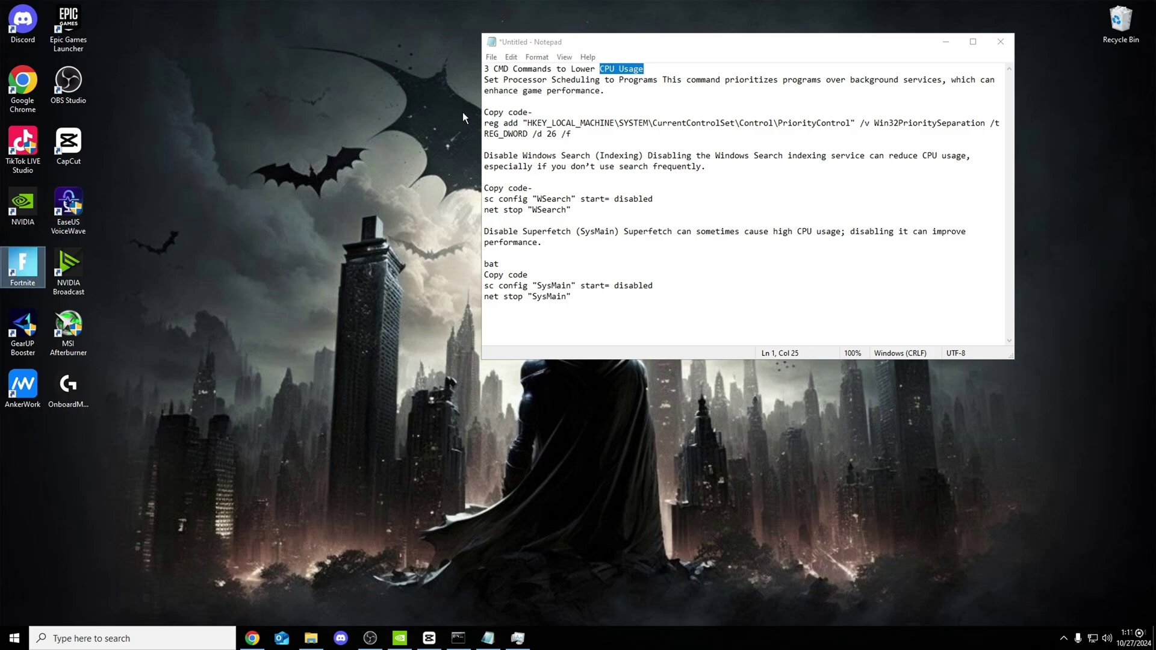
left_click_drag(486, 79, 557, 84)
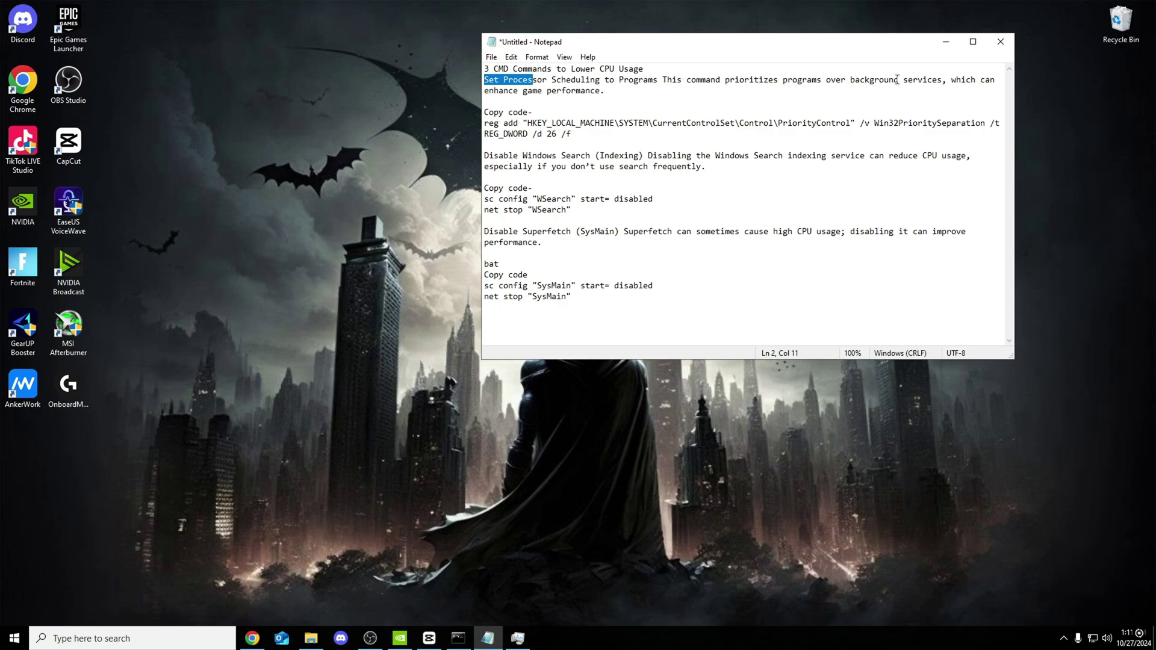
left_click(660, 95)
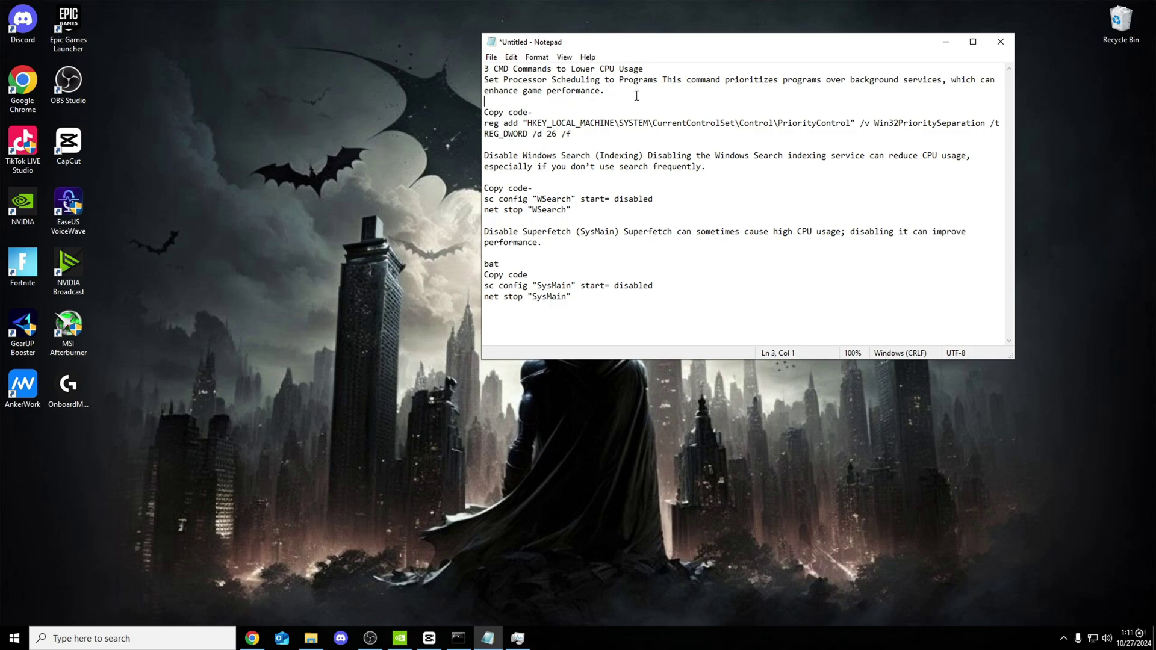
Select the reg add Win32PrioritySeparation command and open Windows search.
left_click(1064, 642)
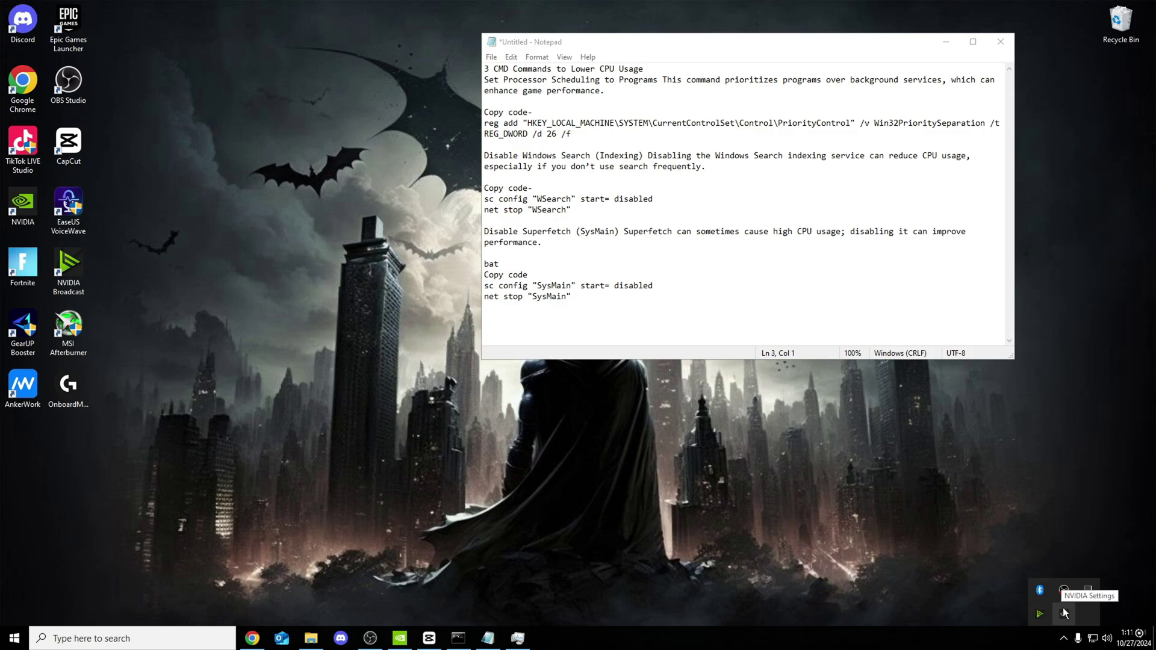
left_click_drag(598, 135, 494, 124)
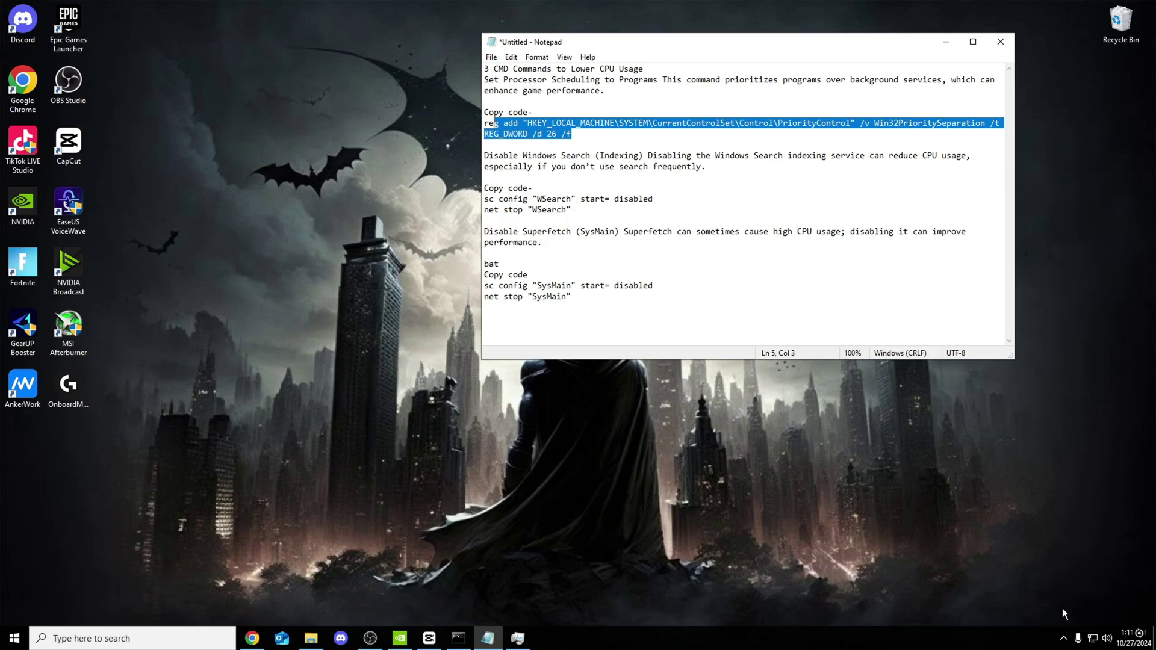
left_click(1078, 638)
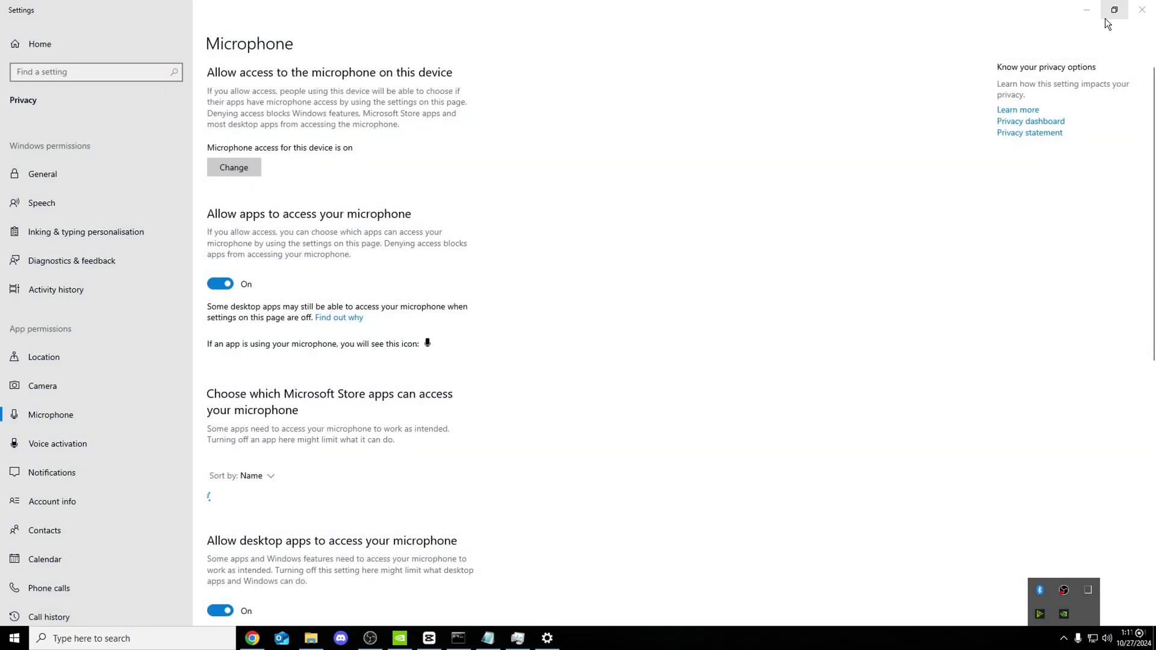
left_click(1142, 9)
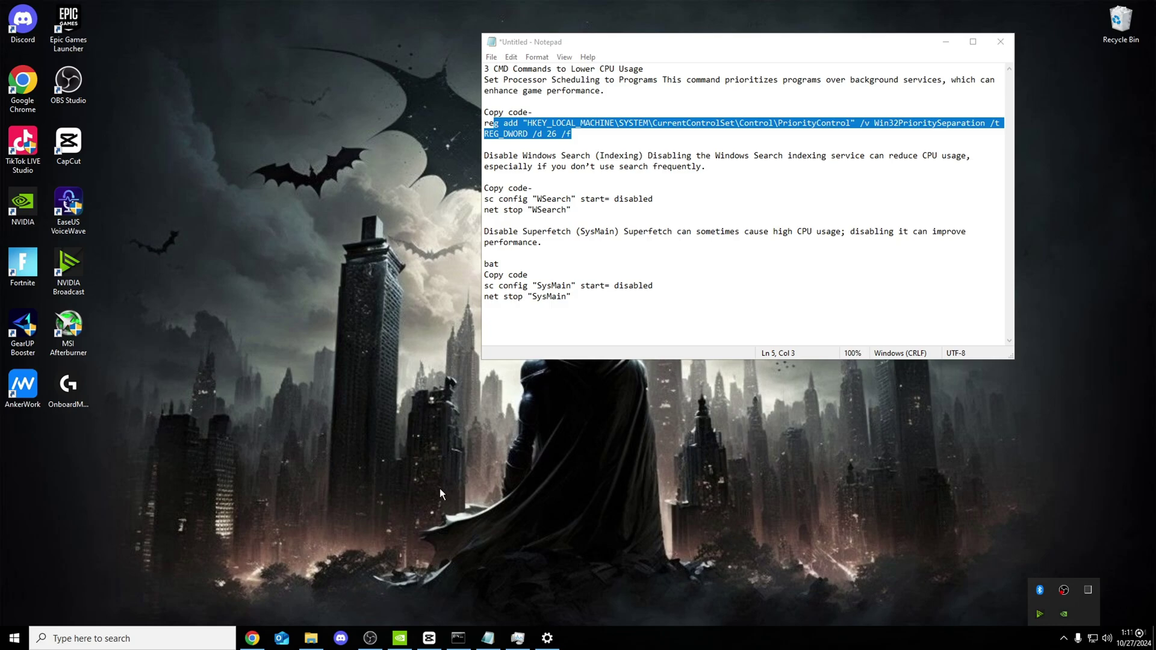
left_click(153, 634)
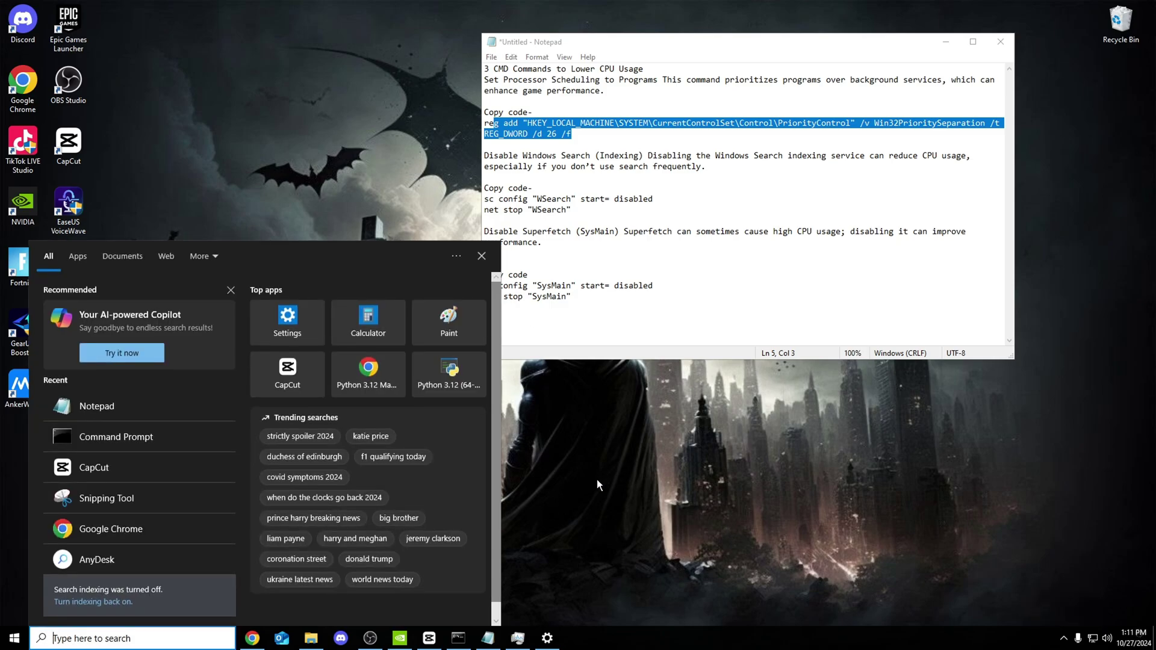
Launch Command Prompt as administrator and place it beside the Notepad notes.
type("CMD")
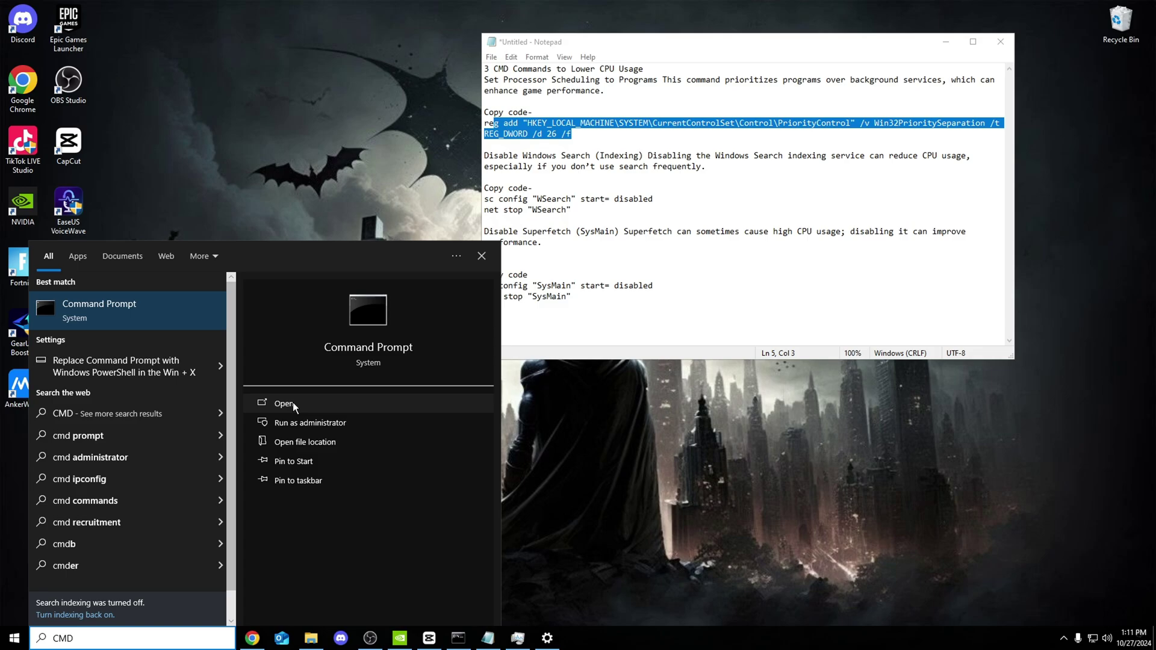
left_click(353, 421)
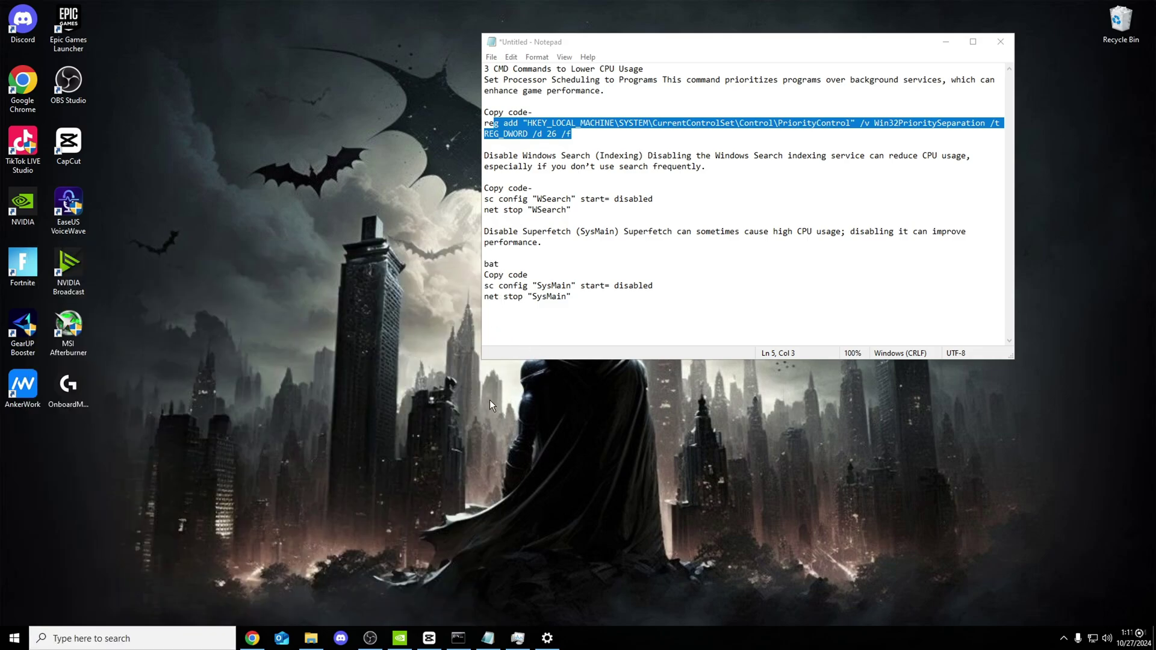
left_click_drag(424, 25, 555, 241)
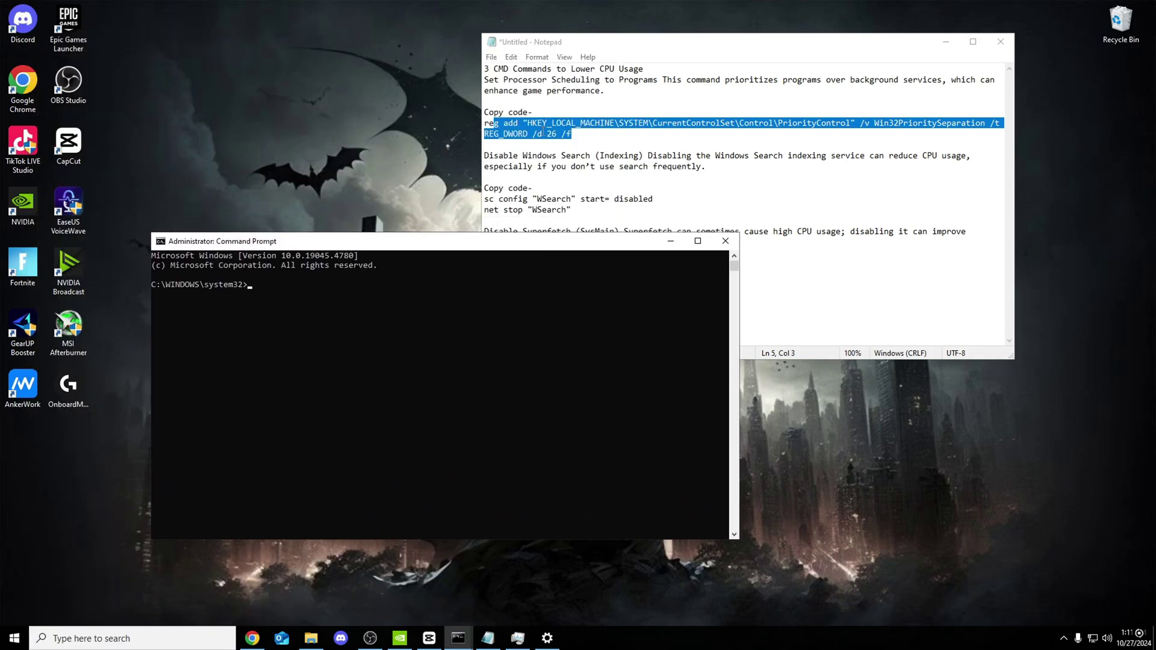
left_click(553, 123)
Paste and run the reg add command that sets Win32PrioritySeparation to 26.
left_click_drag(572, 134, 486, 127)
key("ctrl+c")
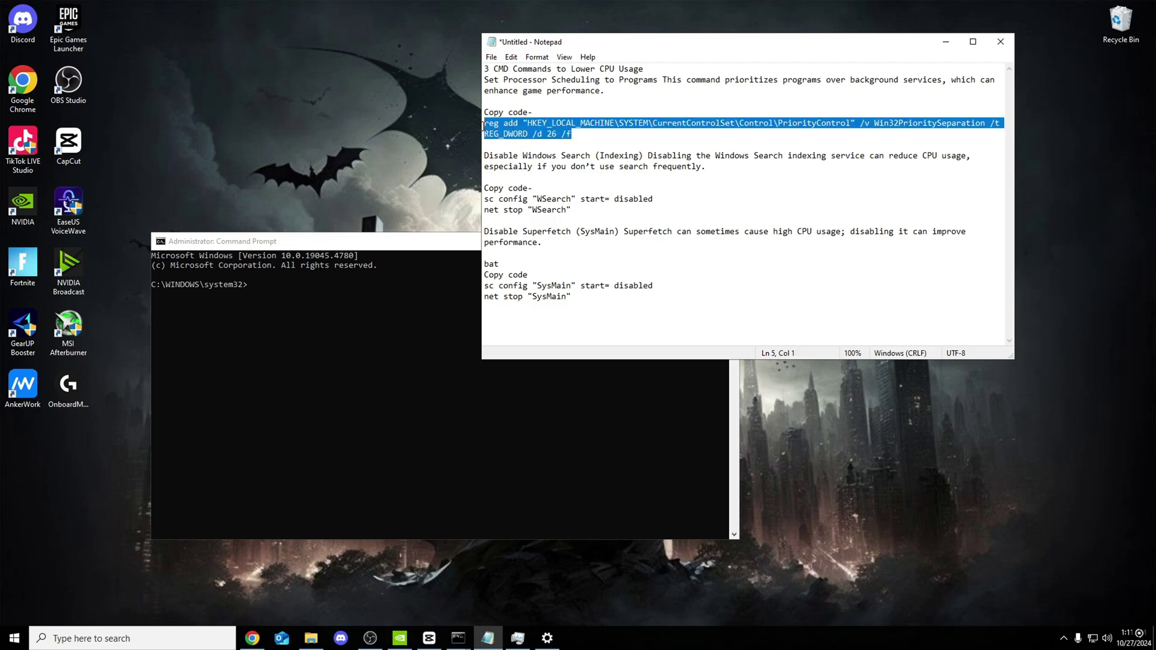
left_click(249, 284)
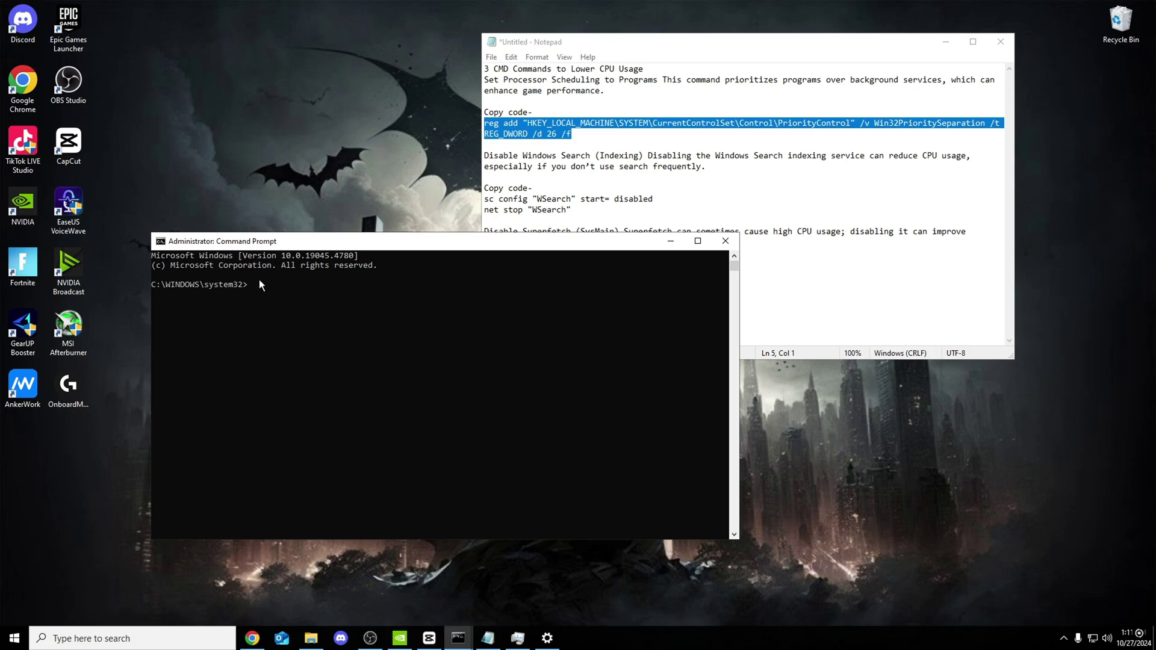
key("ctrl+v")
key("Return")
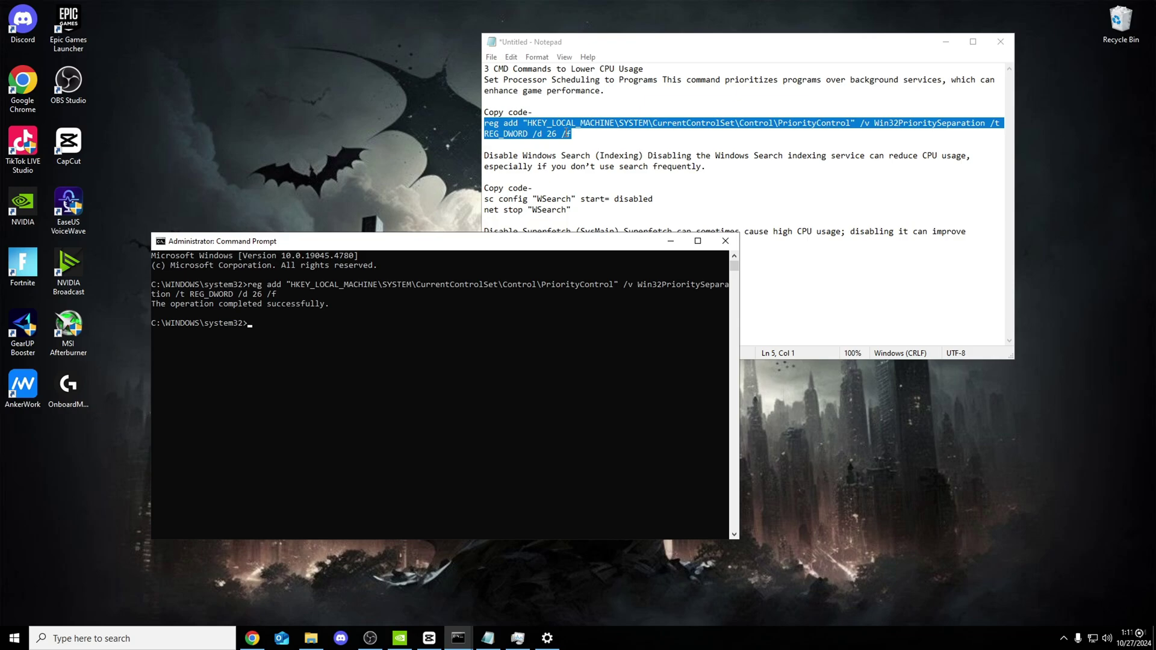
left_click(602, 179)
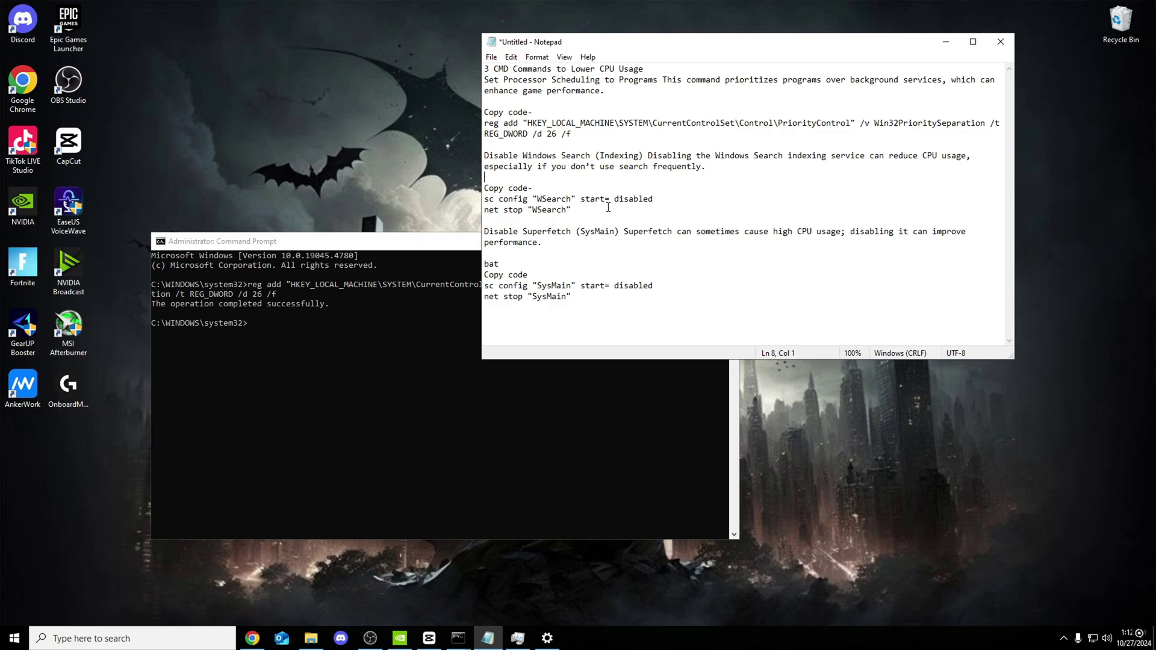
Paste sc config "WSearch" start= disabled and net stop "WSearch" into Command Prompt, then minimize it.
left_click_drag(608, 211, 485, 203)
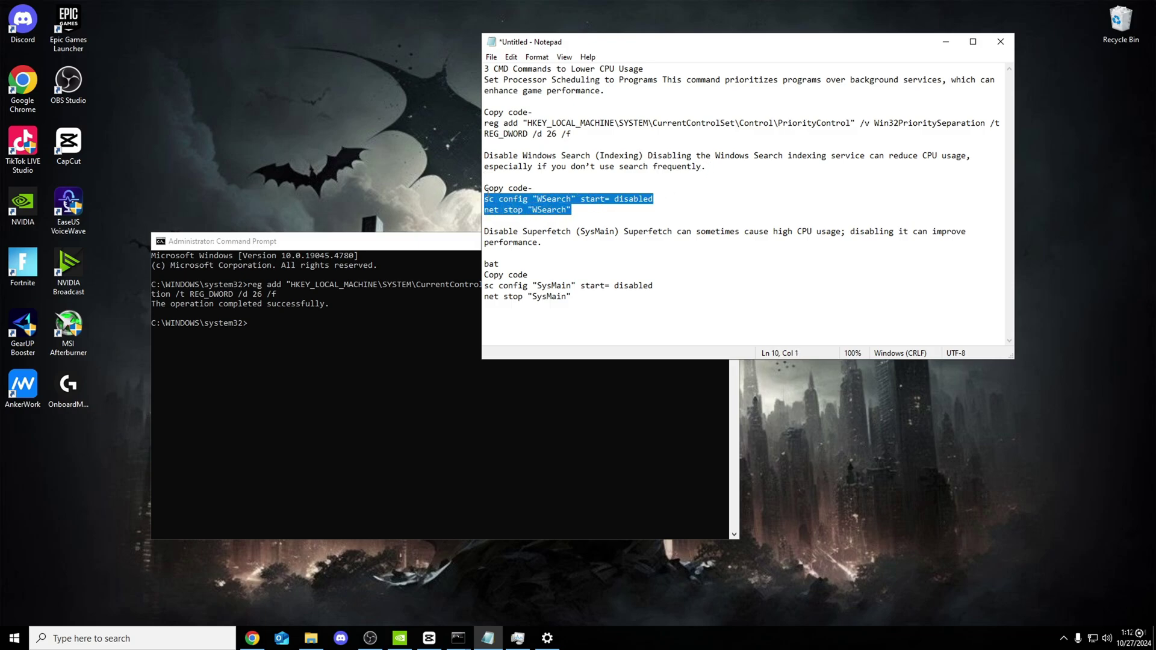
left_click(251, 325)
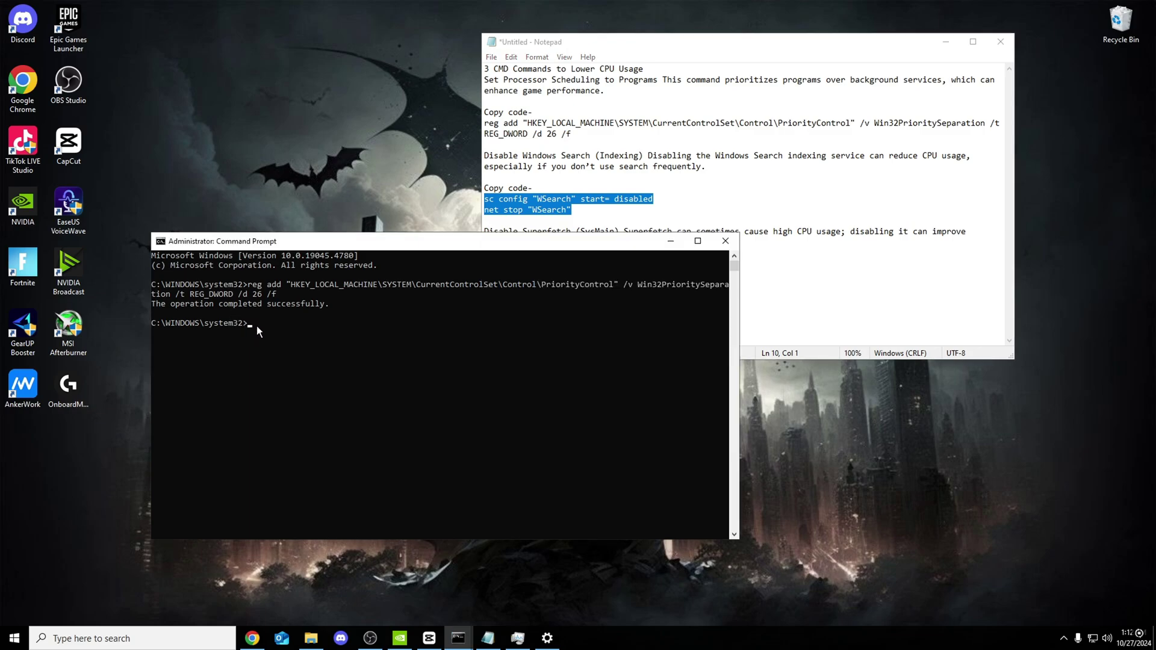
right_click(257, 326)
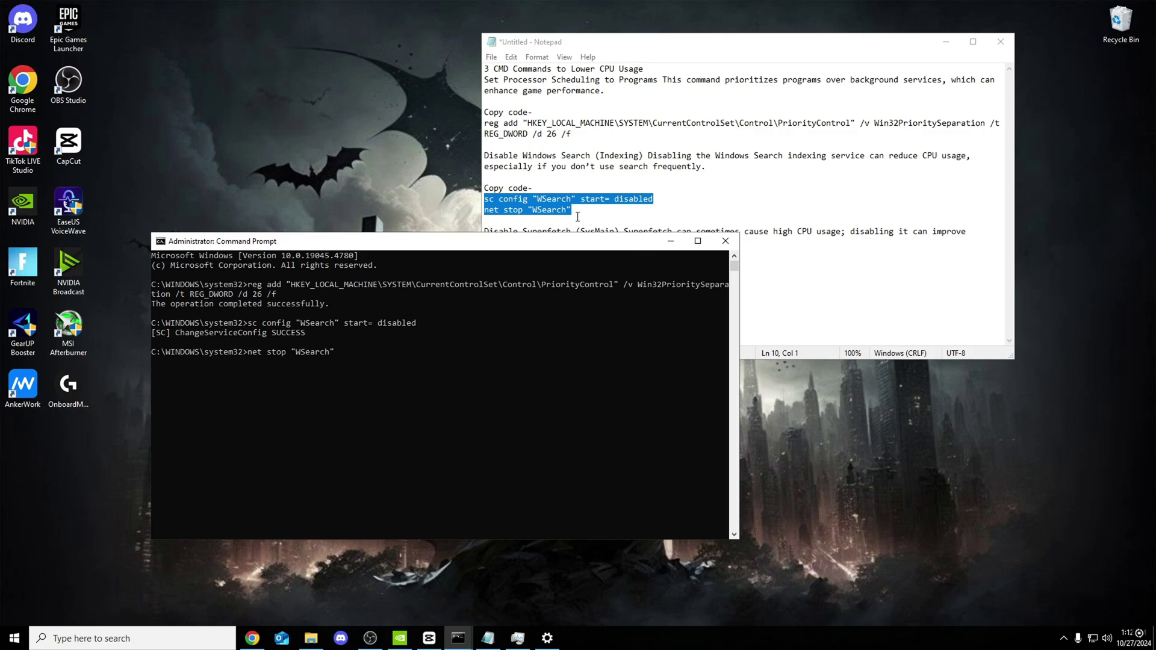
left_click(670, 241)
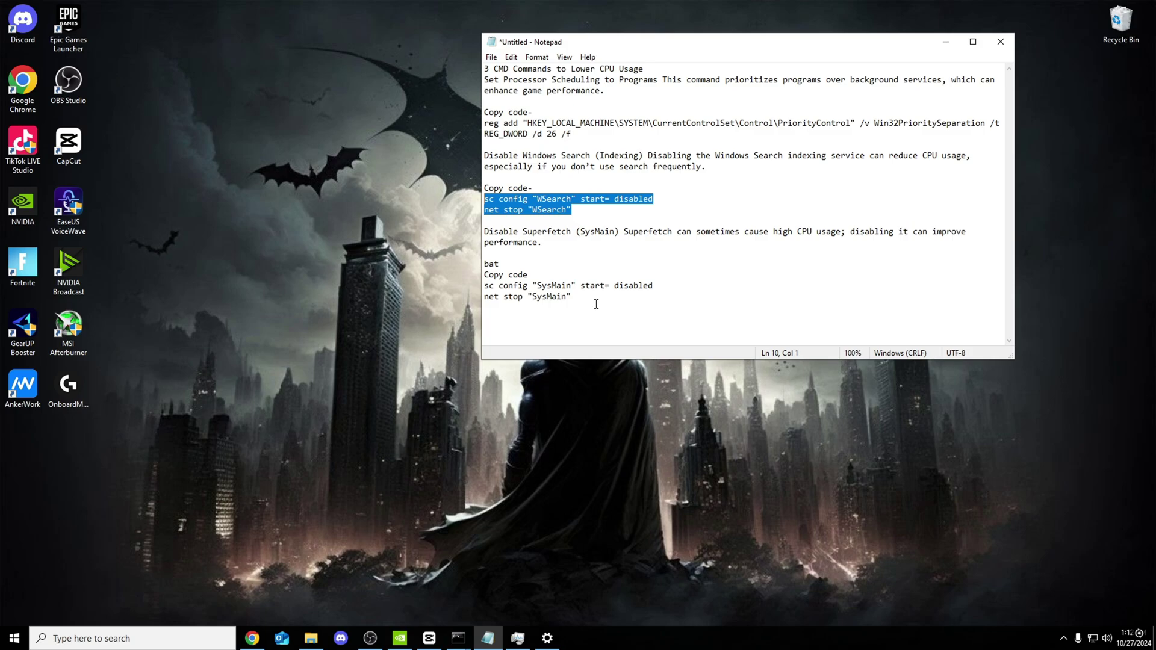
Paste the two SysMain lines into the admin Command Prompt to disable SysMain, then minimize it.
left_click_drag(598, 299, 485, 285)
left_click(542, 296)
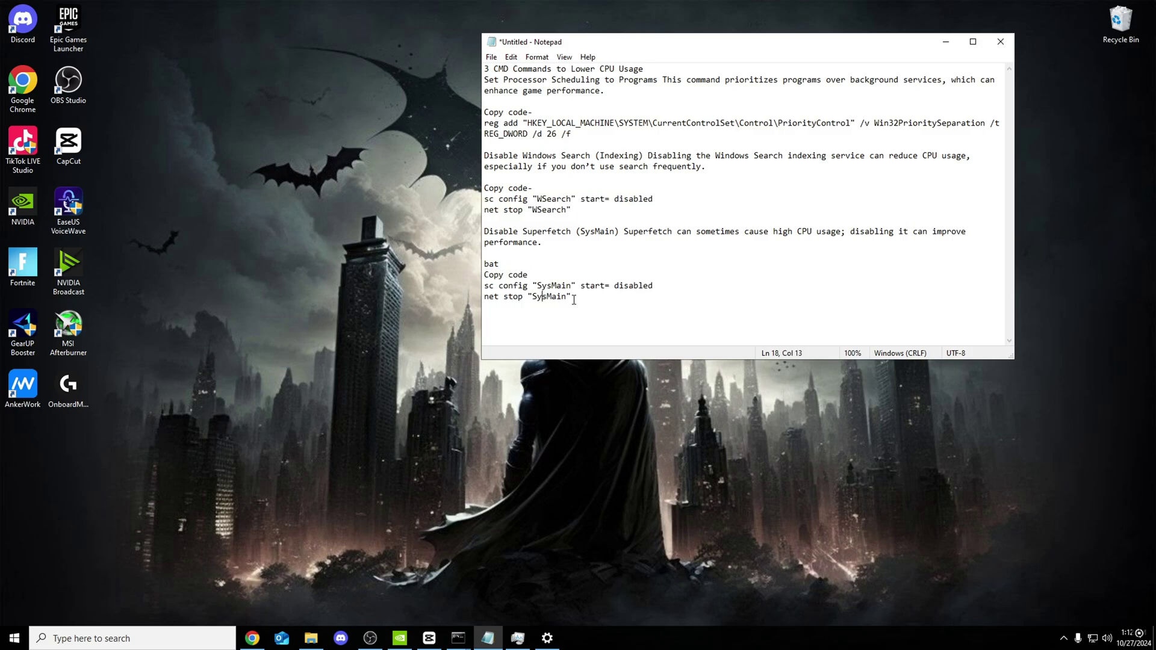
left_click_drag(574, 300, 484, 287)
key("super+c")
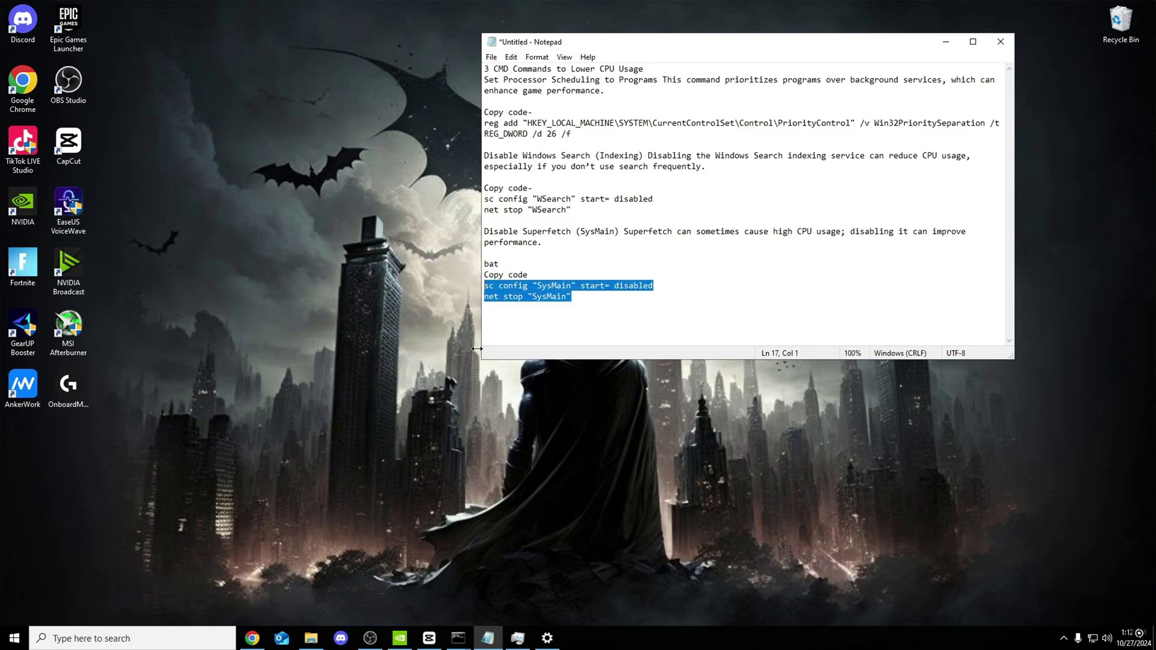
mouse_move(459, 638)
left_click(423, 601)
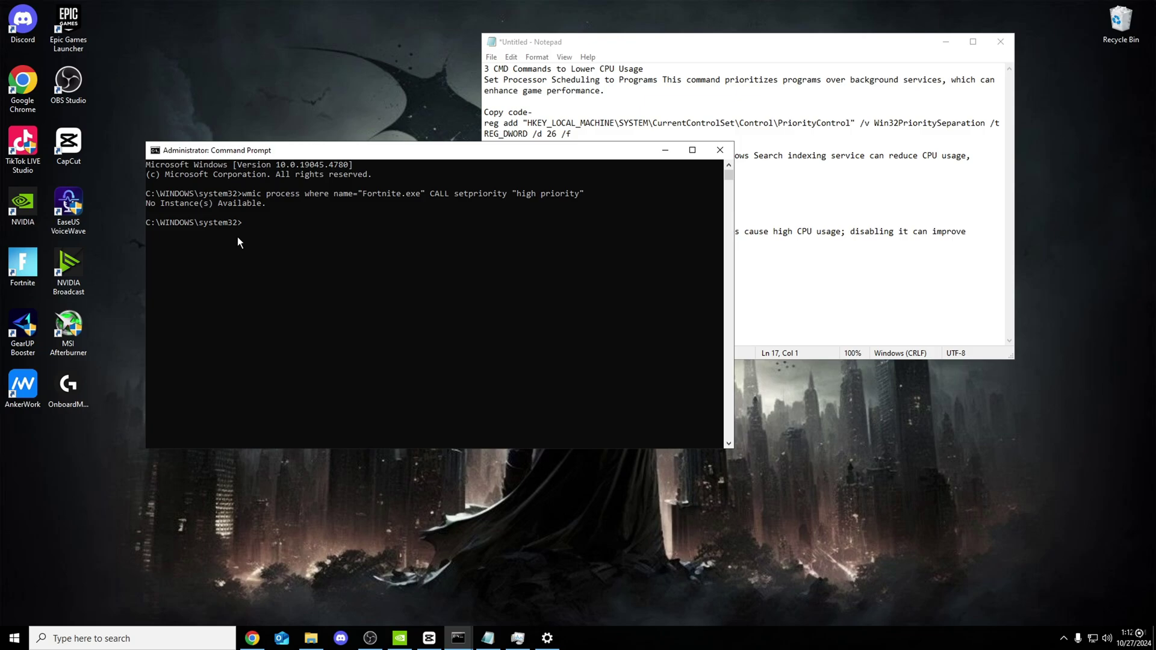
right_click(329, 223)
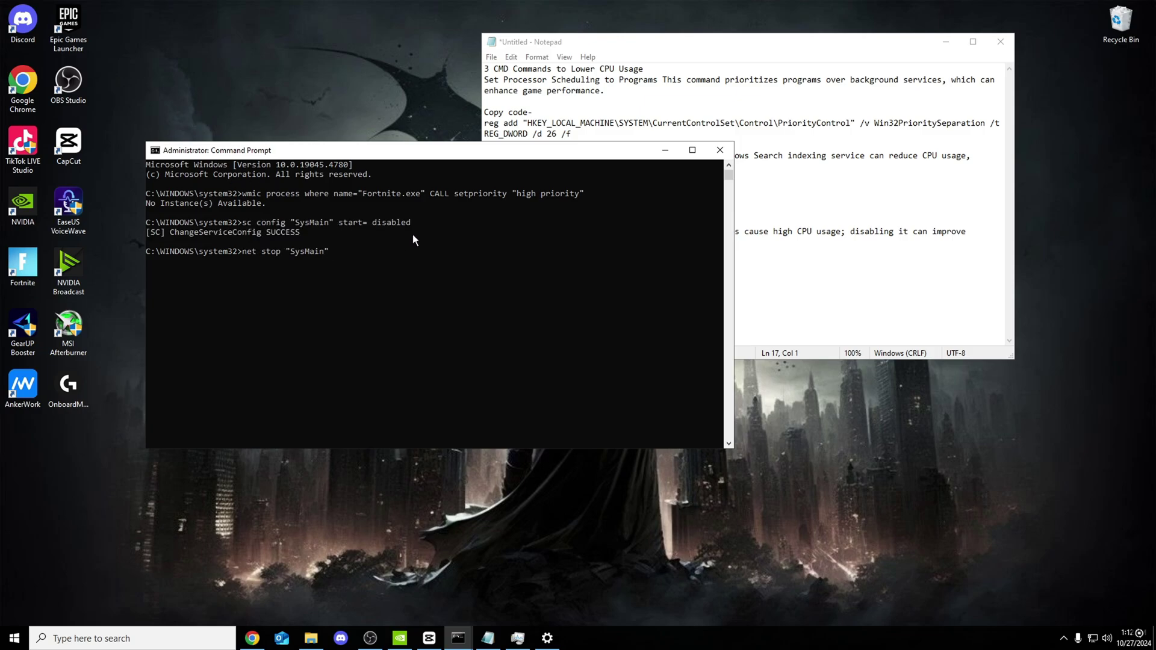
left_click_drag(191, 233, 263, 232)
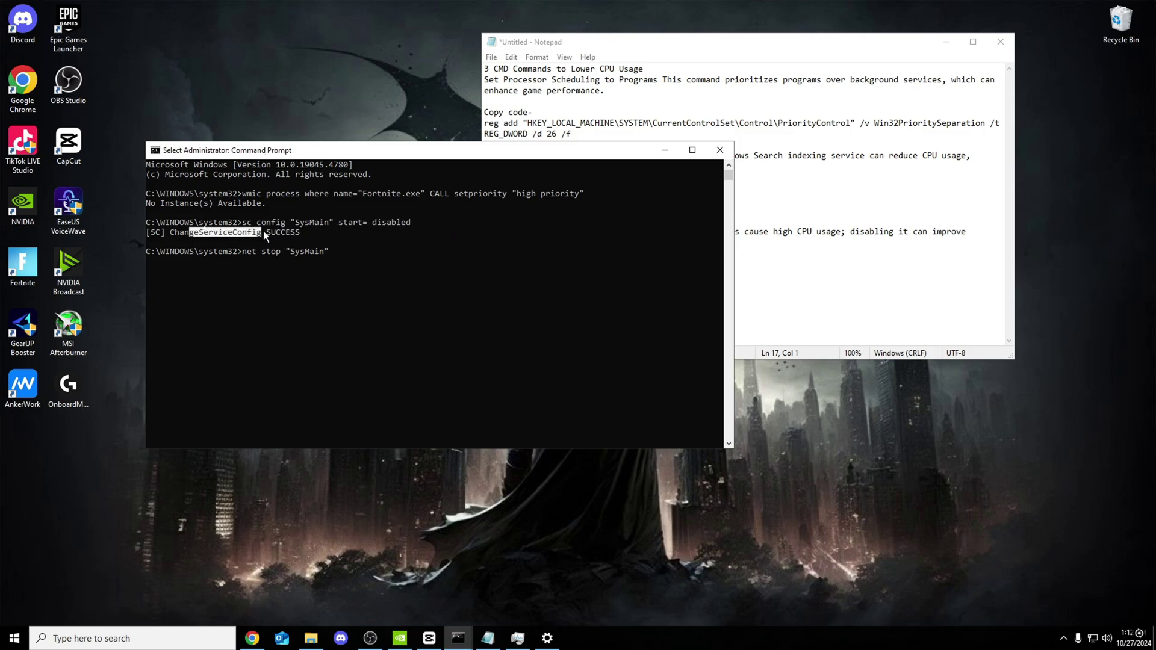
left_click(666, 150)
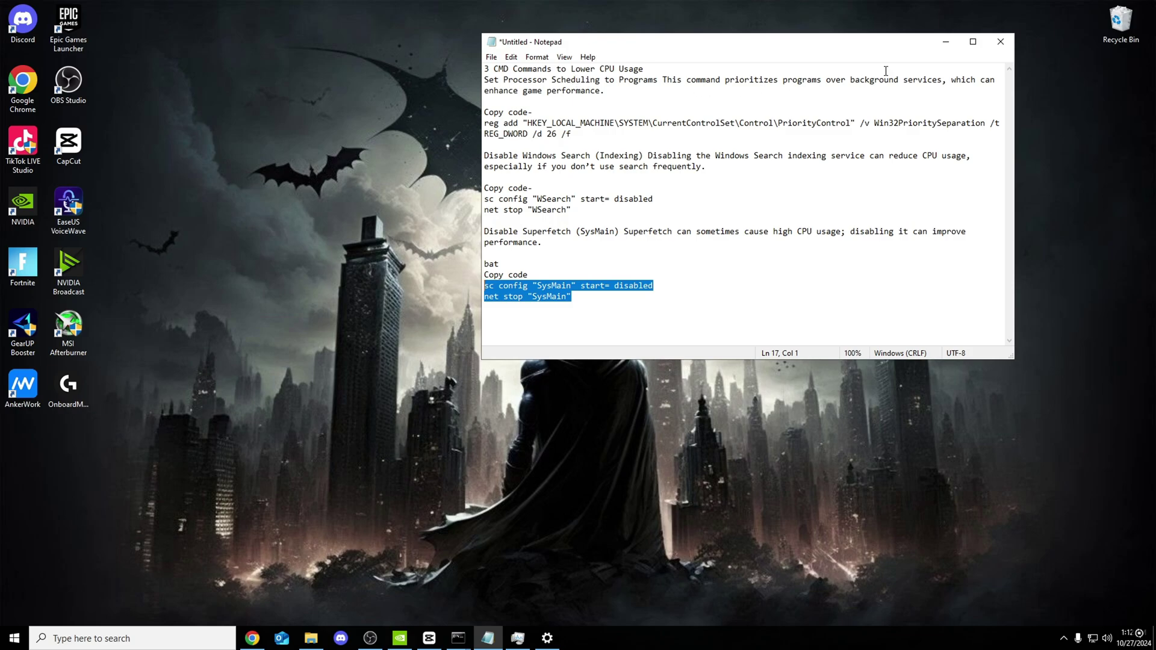
Recheck CPU usage, about 6%, in Task Manager, then clear everything to the desktop.
left_click(946, 44)
left_click(518, 638)
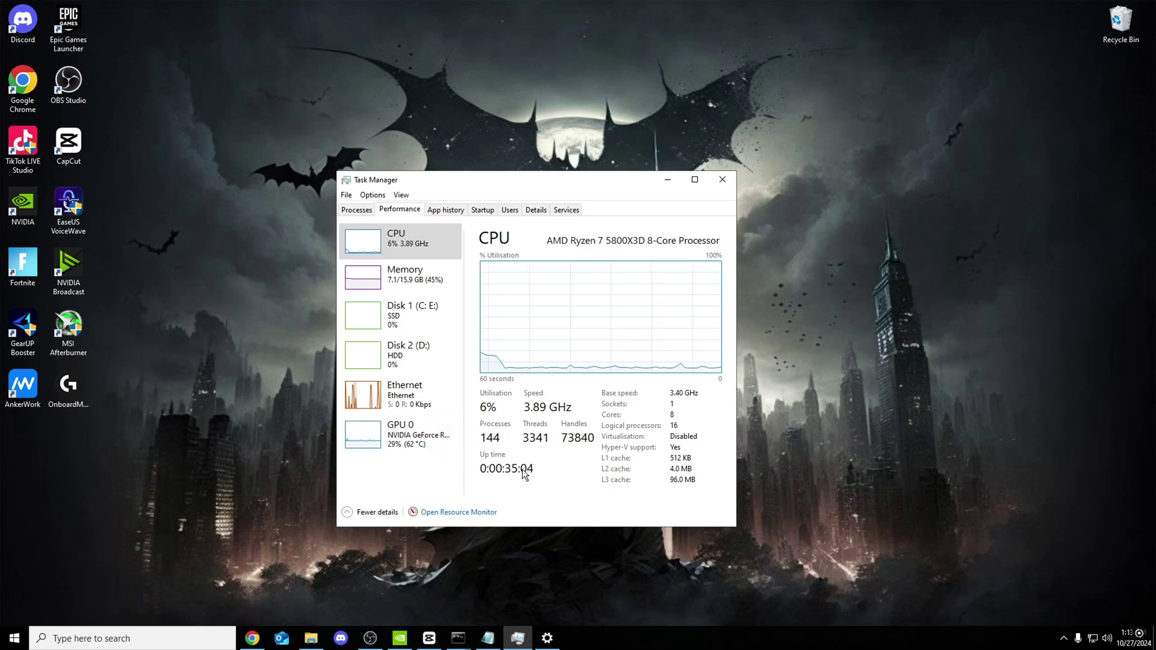
key("super+d")
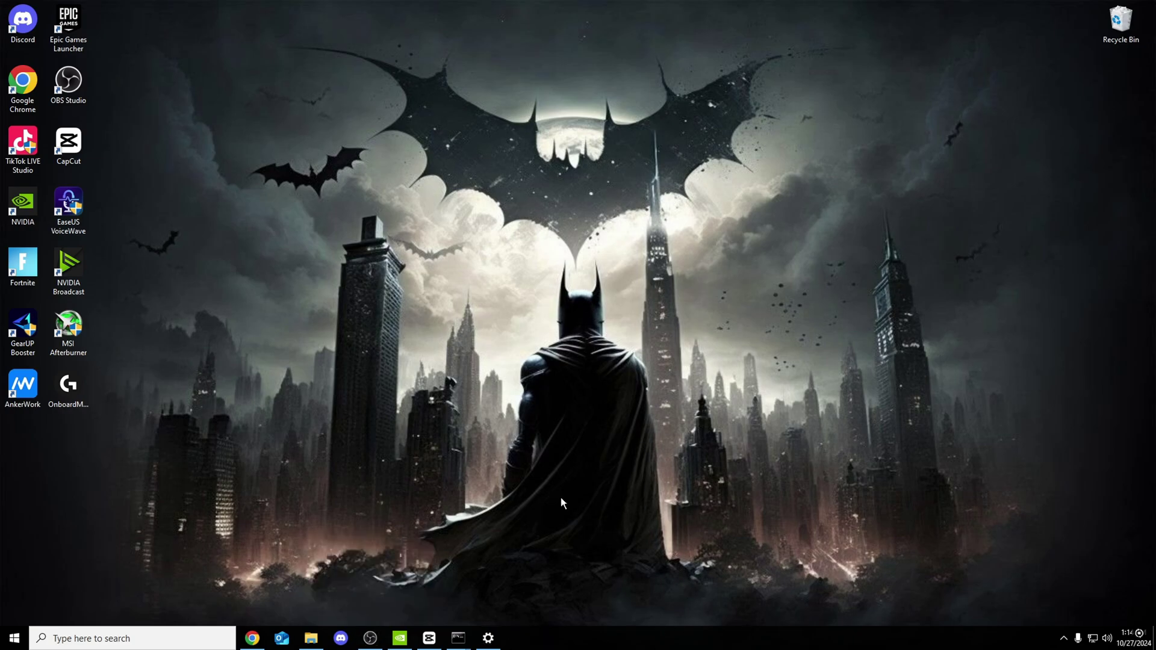
Open Task Manager's Services list and check the XblAuthManager and XblGameSave service actions.
right_click(653, 645)
left_click(681, 577)
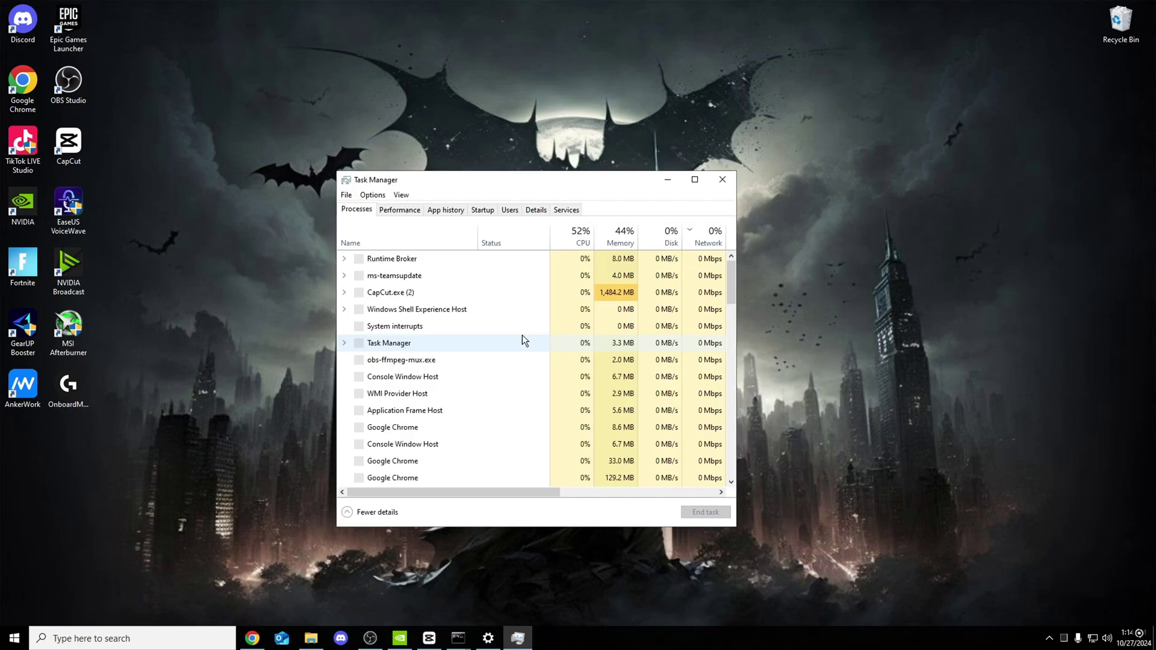
left_click(566, 210)
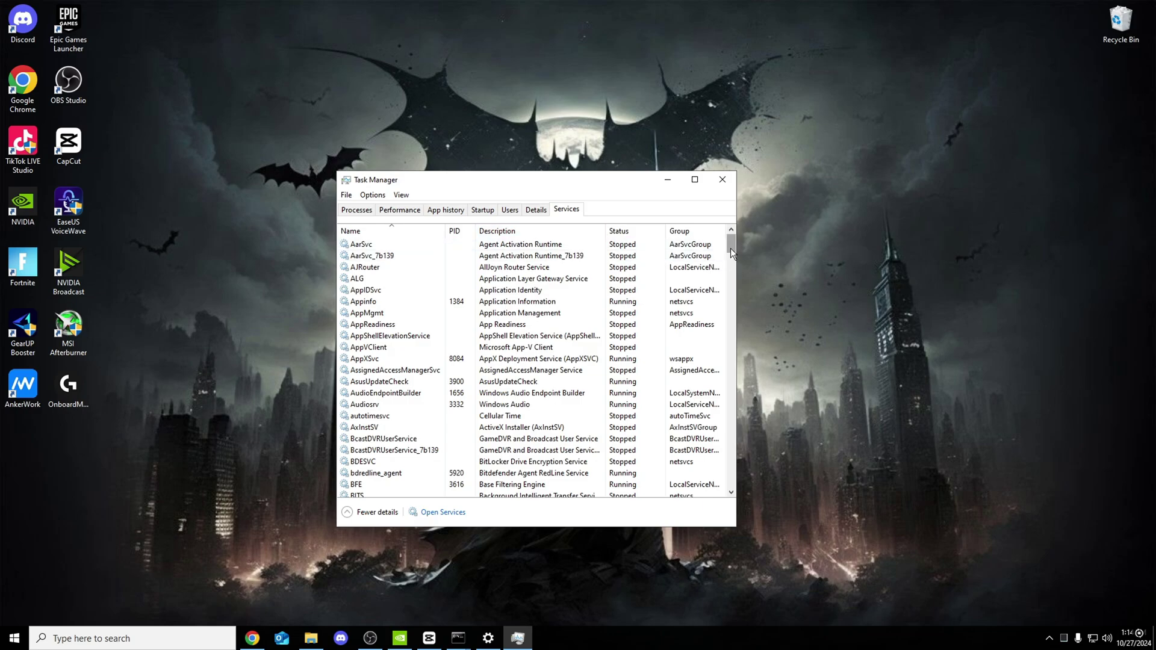
left_click_drag(732, 248, 731, 479)
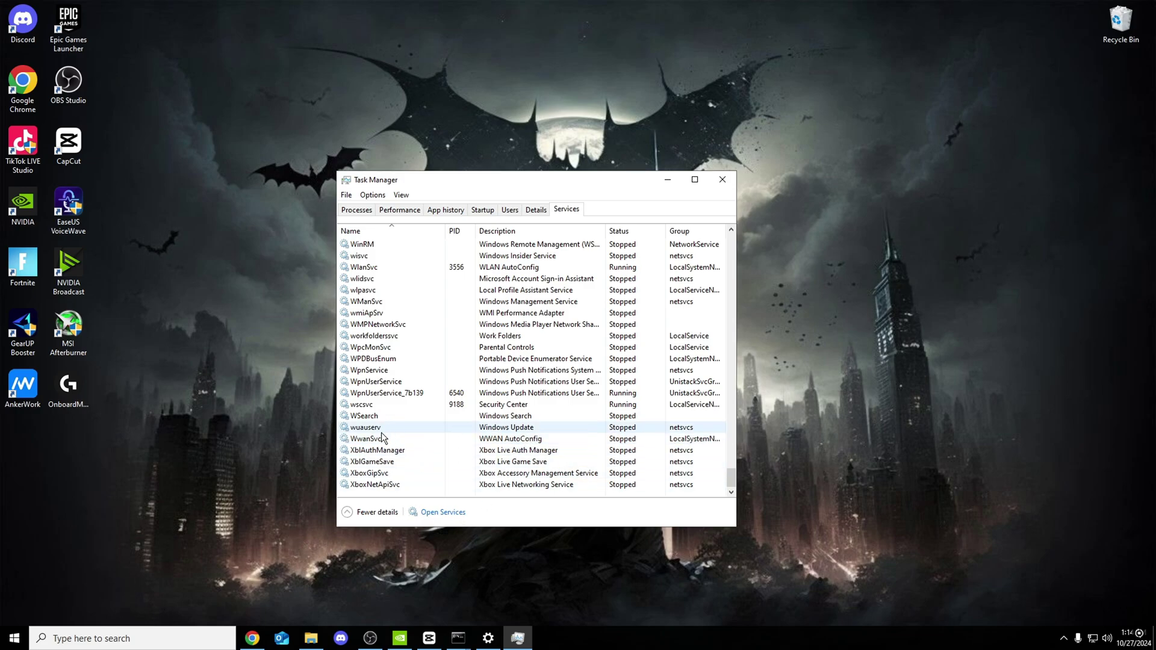
right_click(379, 451)
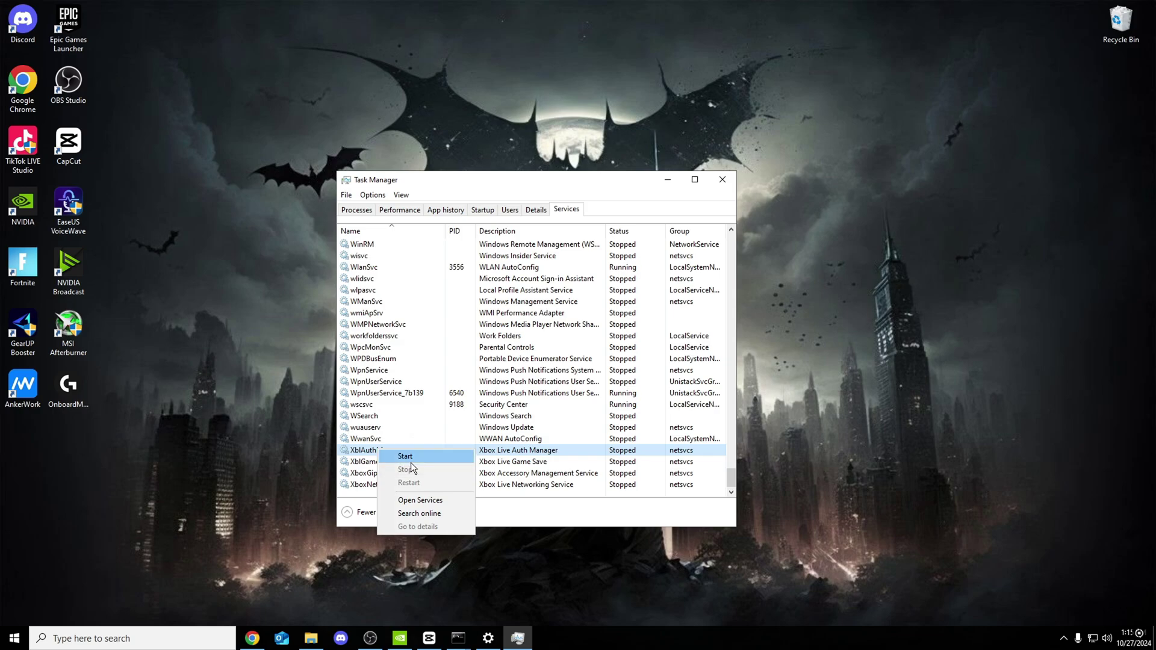
right_click(370, 462)
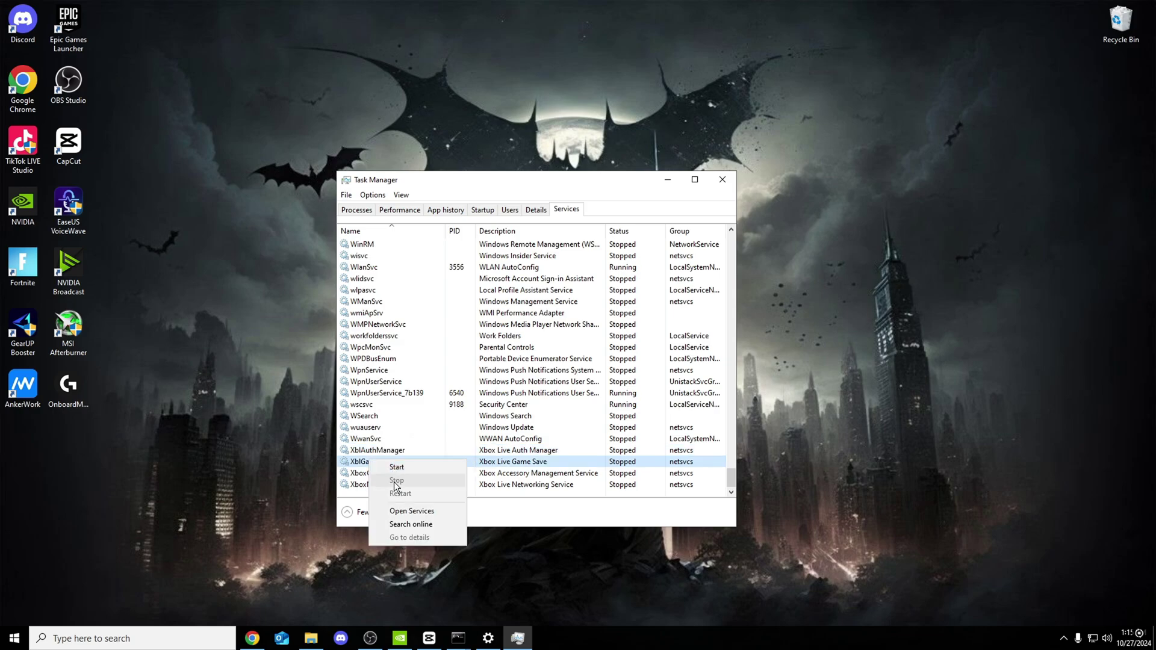
right_click(359, 470)
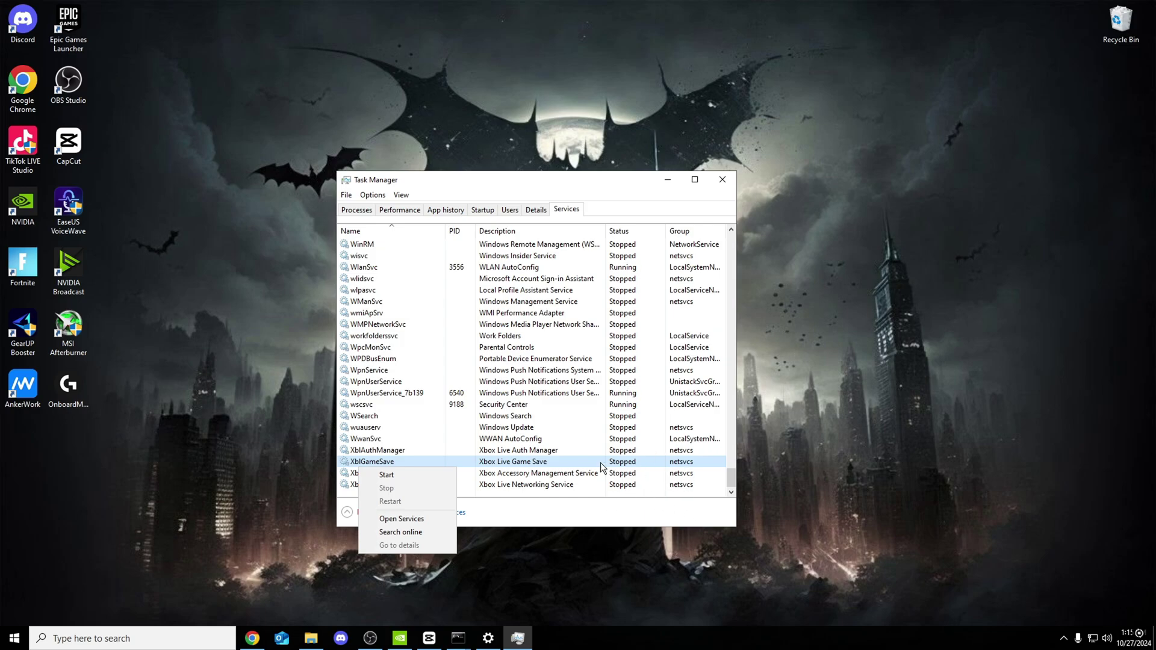
left_click(605, 482)
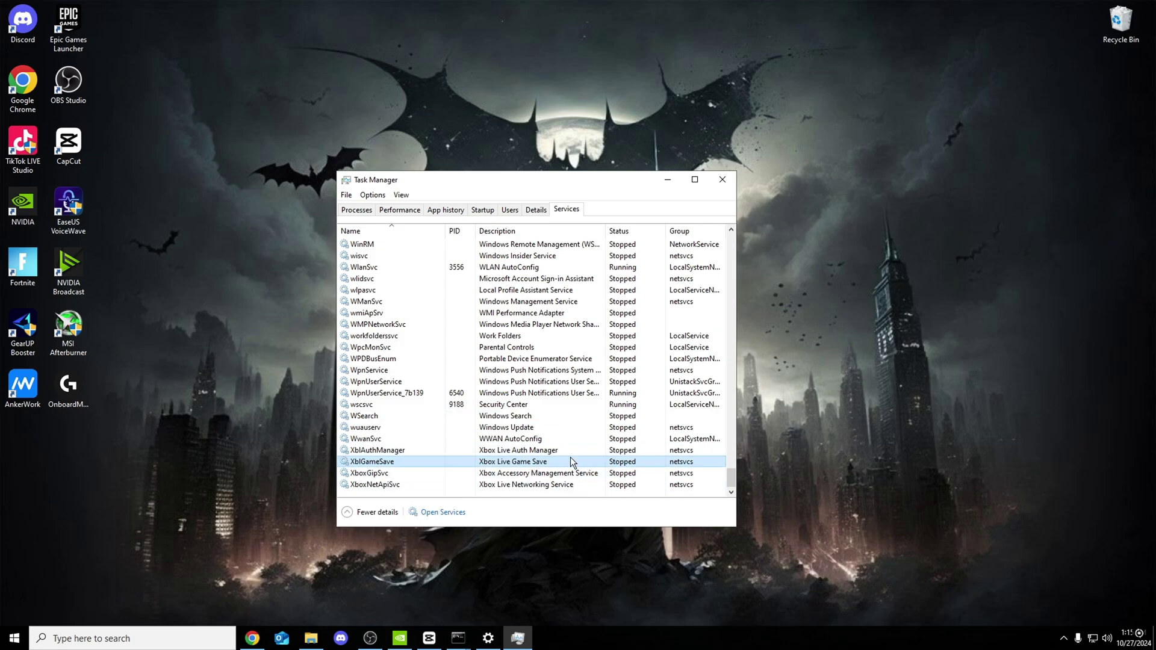
Step through the Xbox services to confirm they are stopped, and check CPU at 5%.
left_click(520, 453)
key("Down")
key("Down")
key("Down")
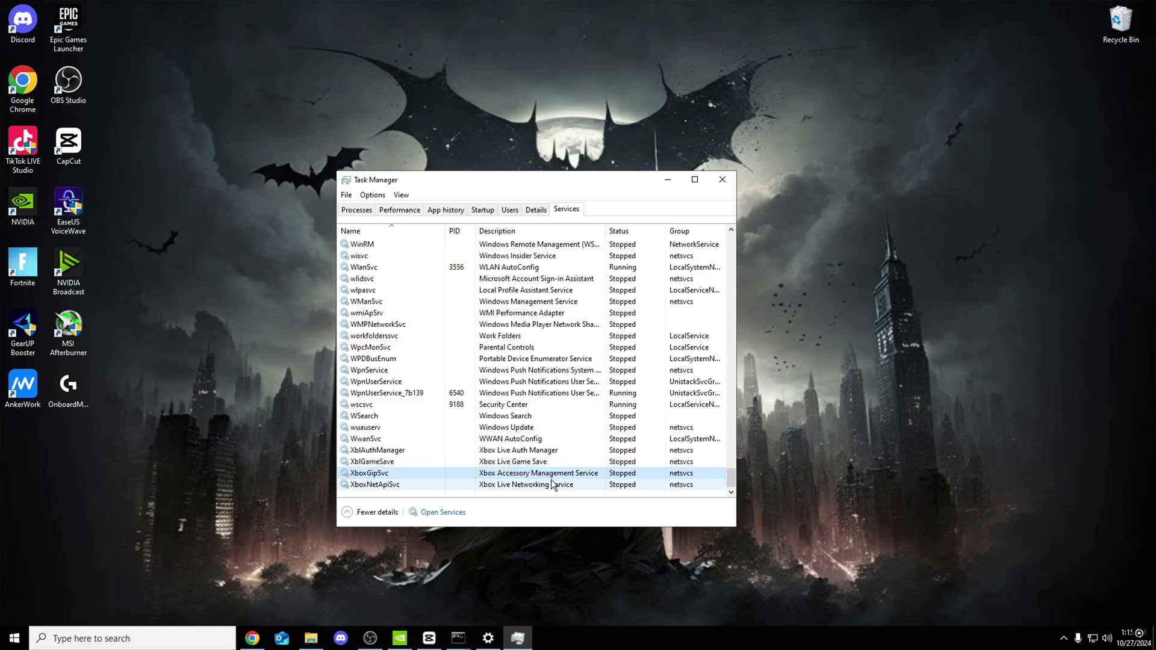
left_click(400, 210)
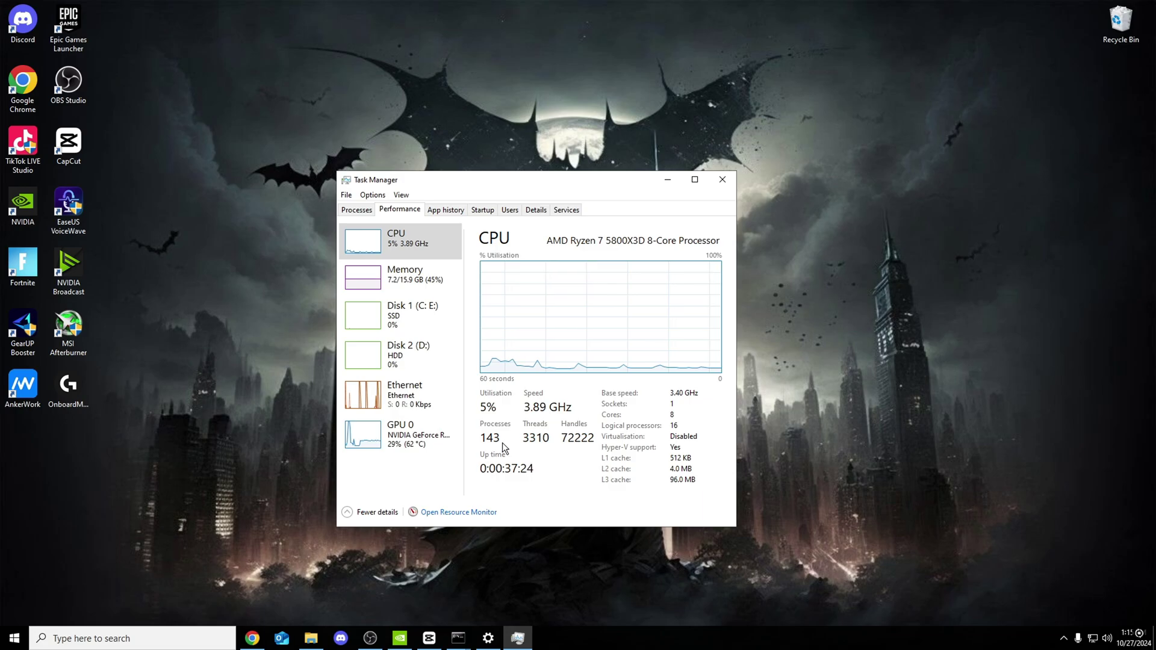
left_click(567, 211)
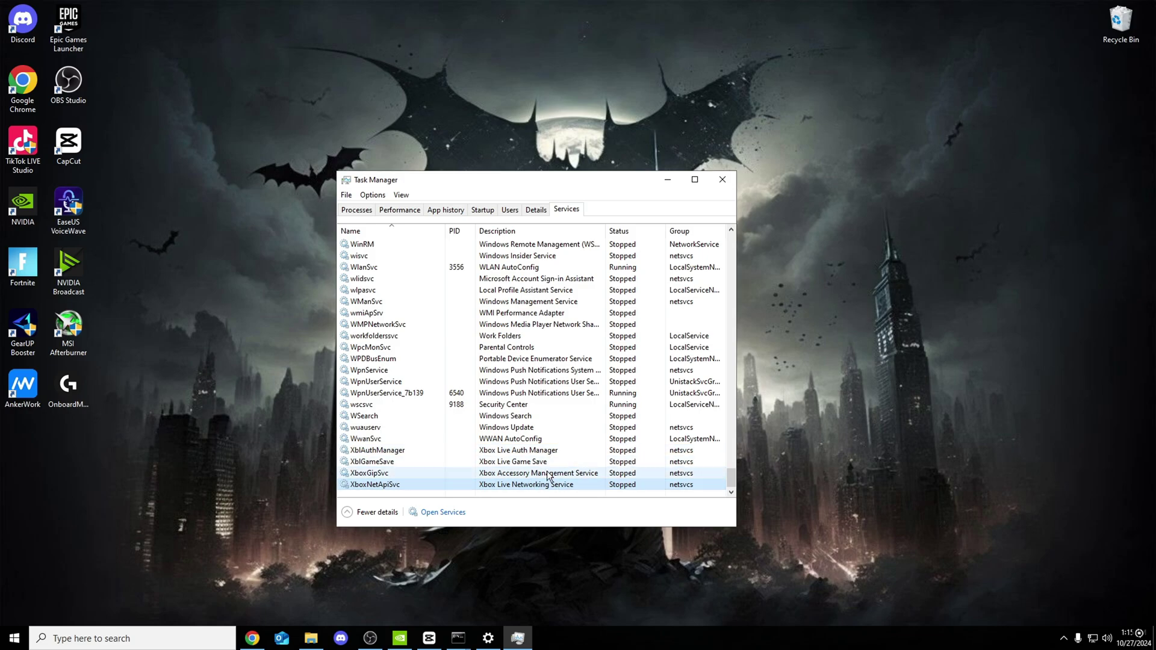
Search 'game mode' and open the Game Bar settings page.
left_click(726, 179)
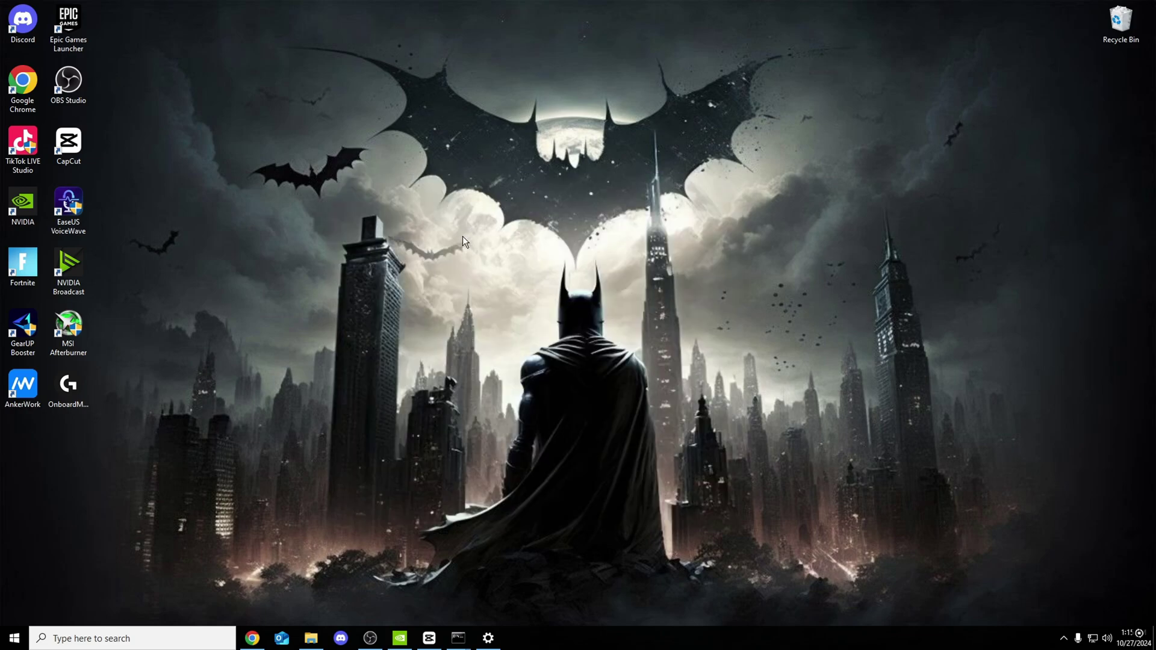
key("super+s")
type("game mode")
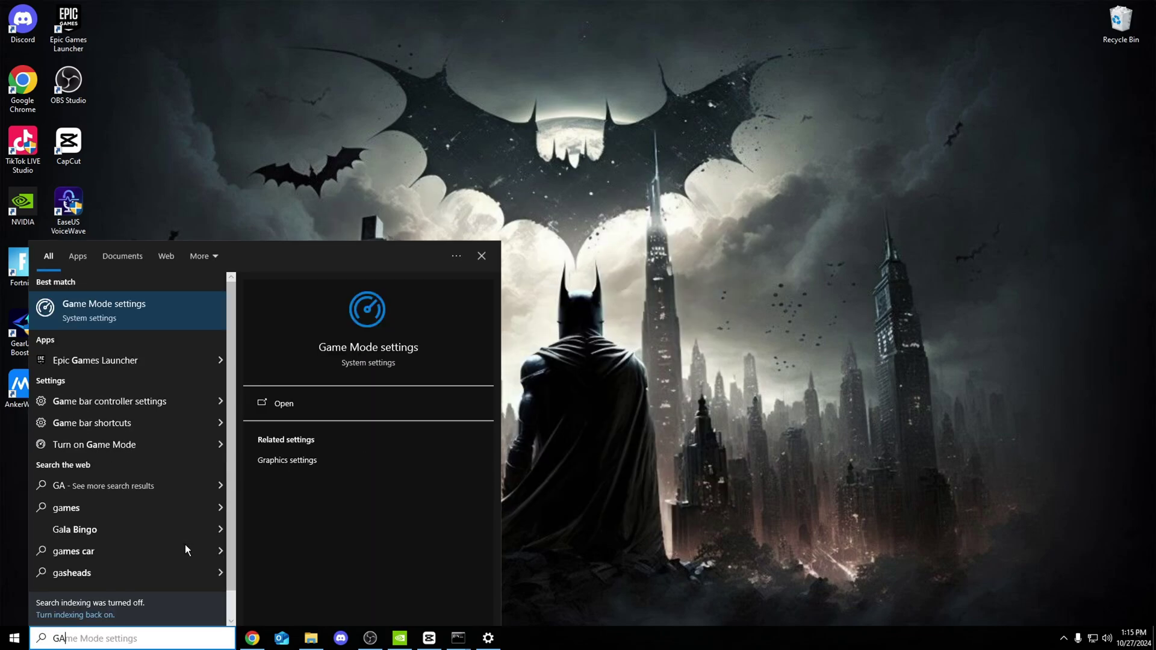
left_click(143, 309)
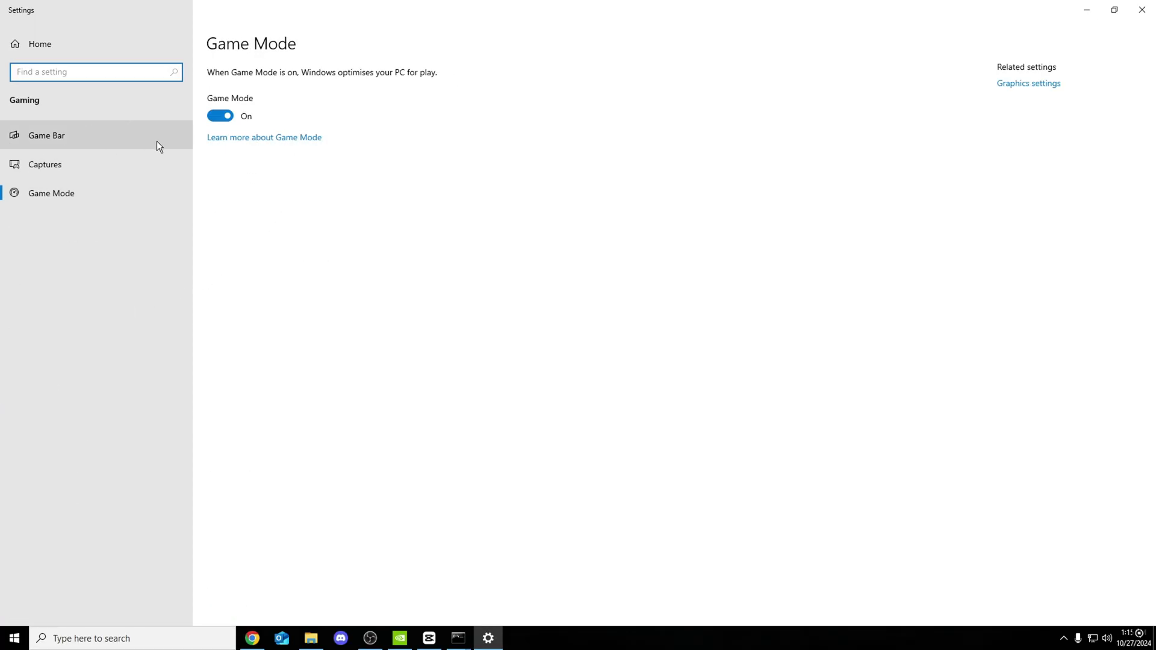
left_click(55, 142)
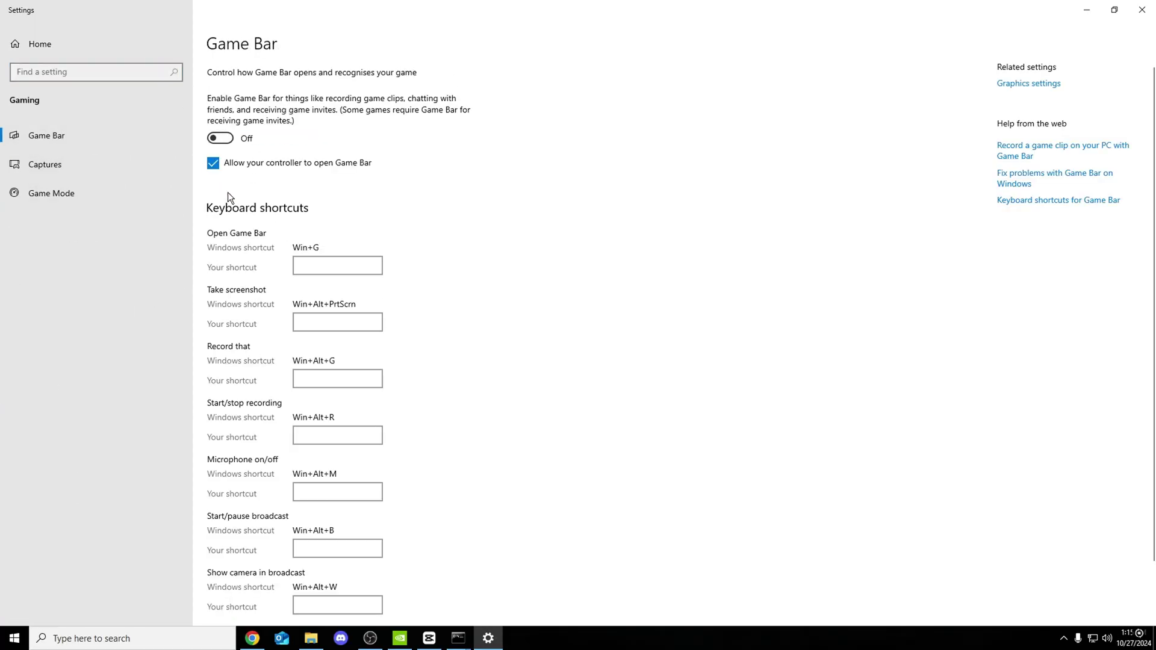
left_click(129, 156)
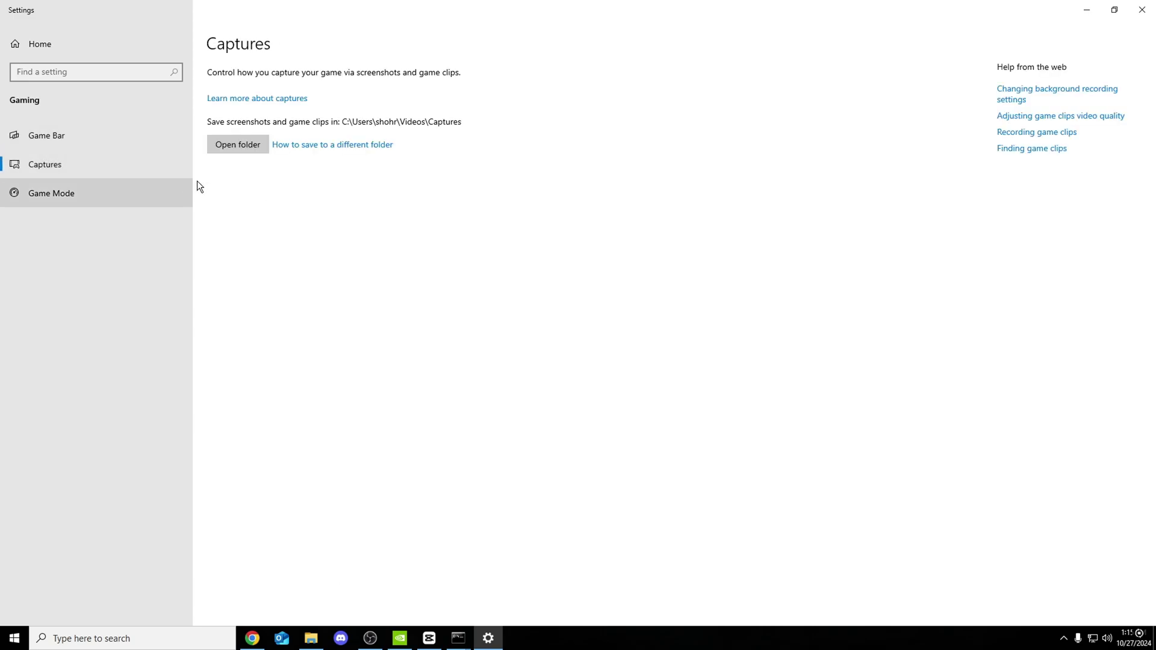
left_click(90, 137)
Confirm Game Bar is Off, then minimize and restore the Settings window.
scroll(298, 165, "down", 2)
scroll(356, 211, "up", 2)
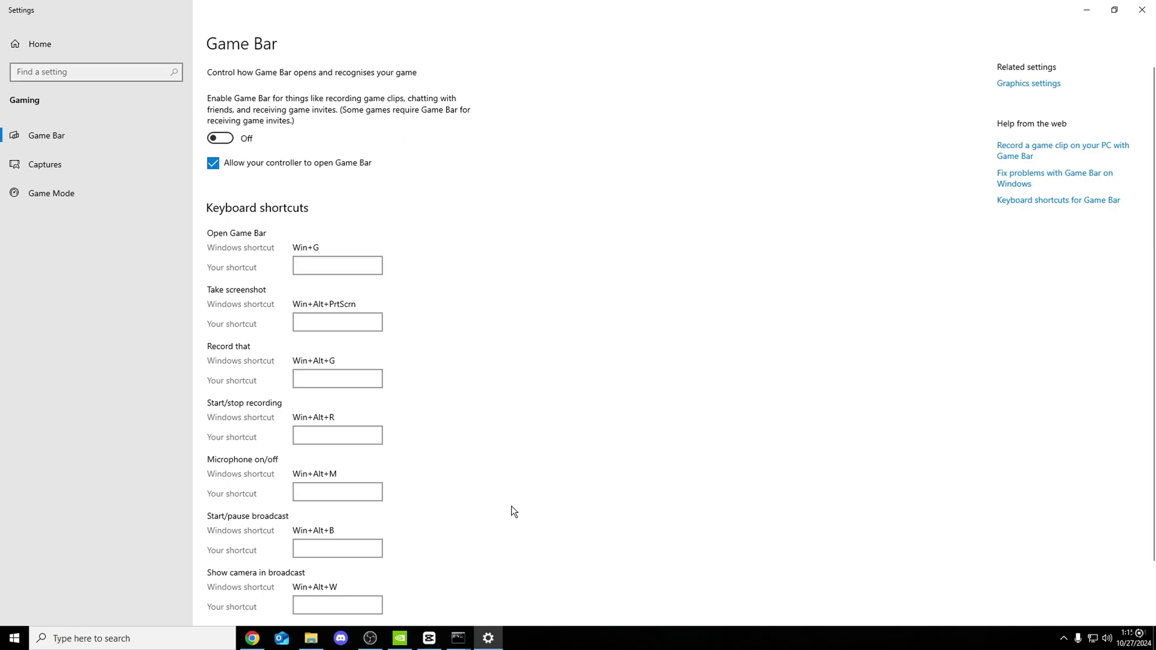
left_click(1087, 10)
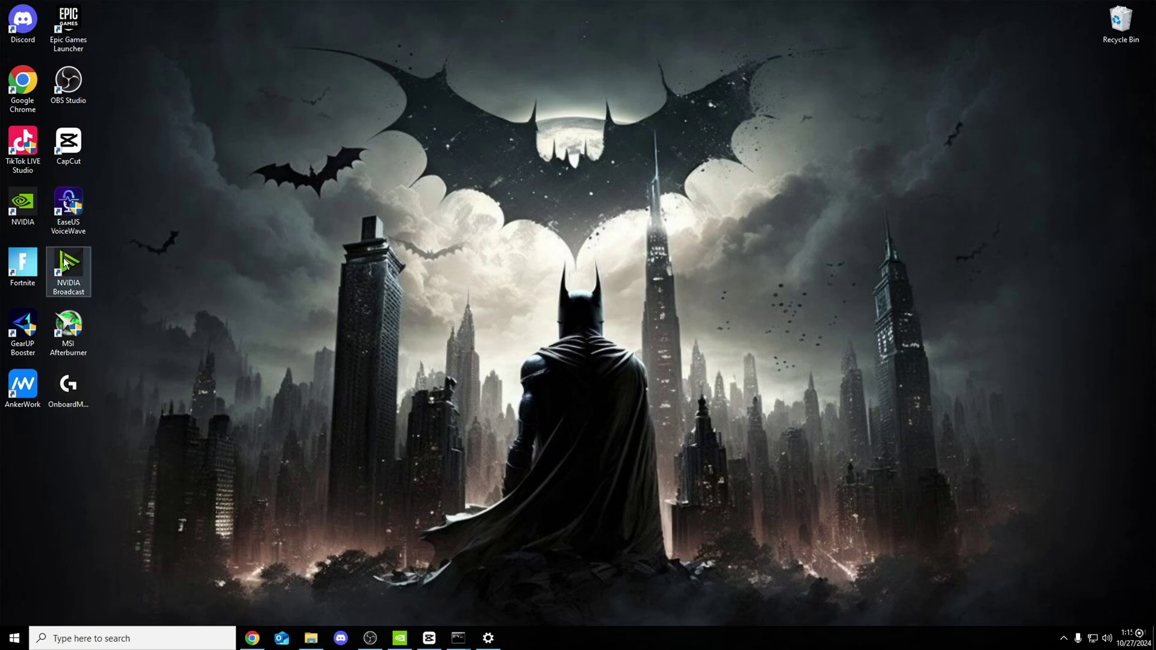
mouse_move(27, 211)
left_mouse_down()
mouse_move(208, 245)
mouse_move(557, 280)
mouse_move(183, 255)
mouse_move(20, 213)
left_mouse_up()
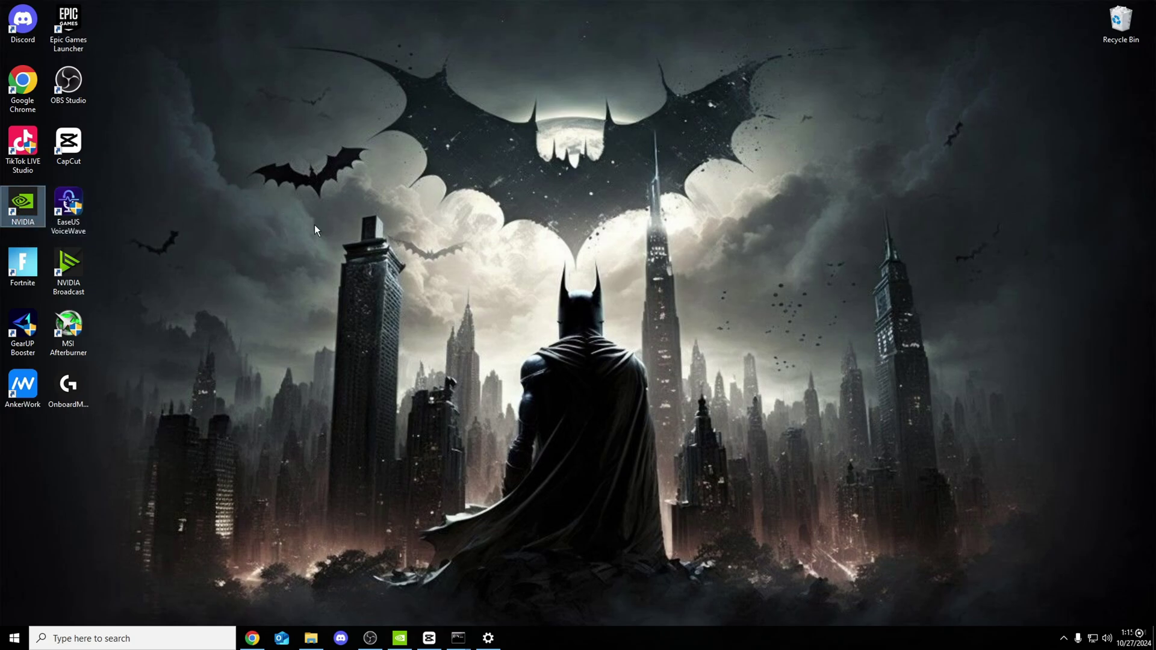
left_click(489, 638)
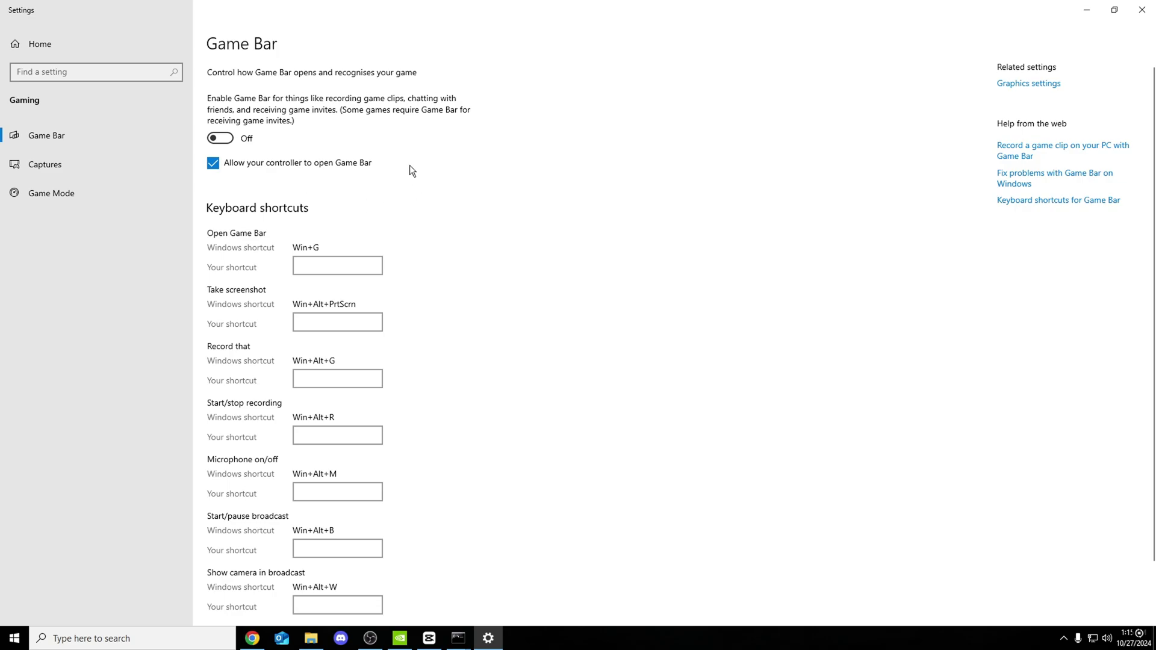
Open the Game Mode page, confirm Game Mode is On, and glance at the Start power options.
left_click(153, 188)
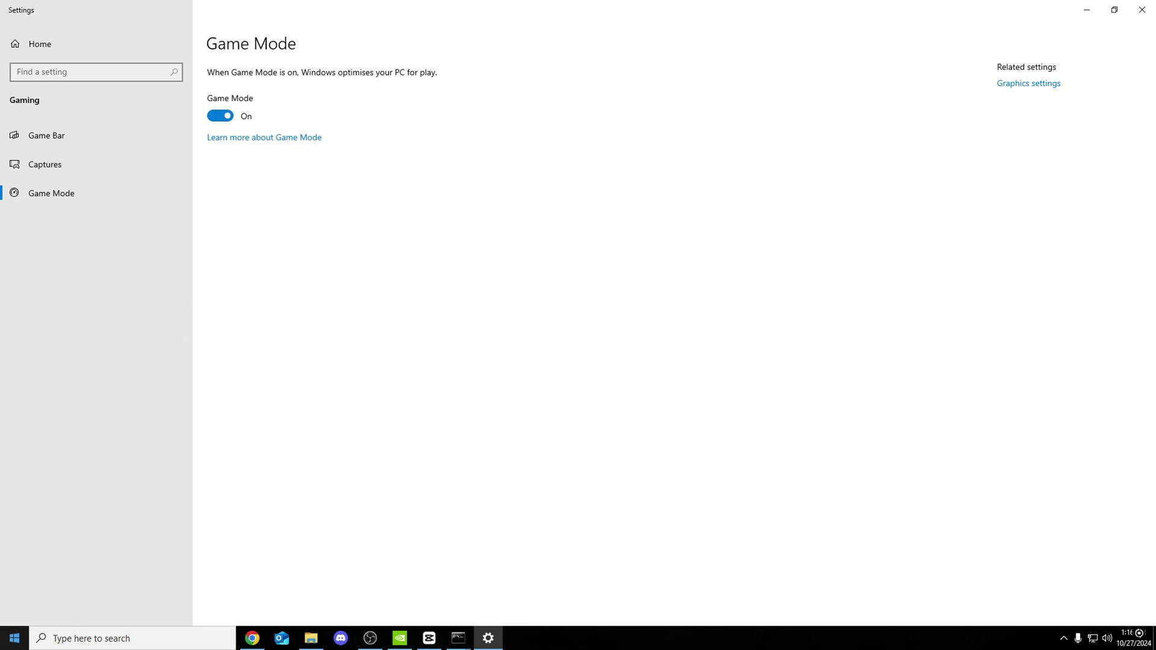
left_click(14, 638)
left_click(14, 612)
left_click(565, 139)
Search 'GPU' in Settings and open Graphics settings, where GPU scheduling is Off.
left_click(106, 73)
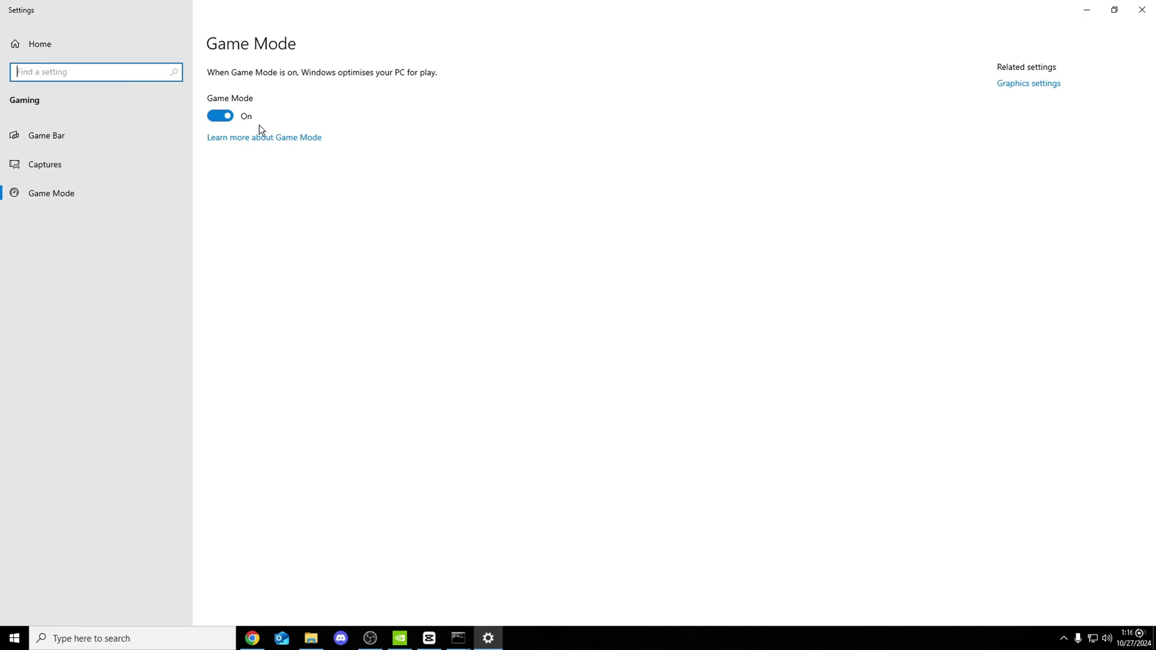
type("GPU")
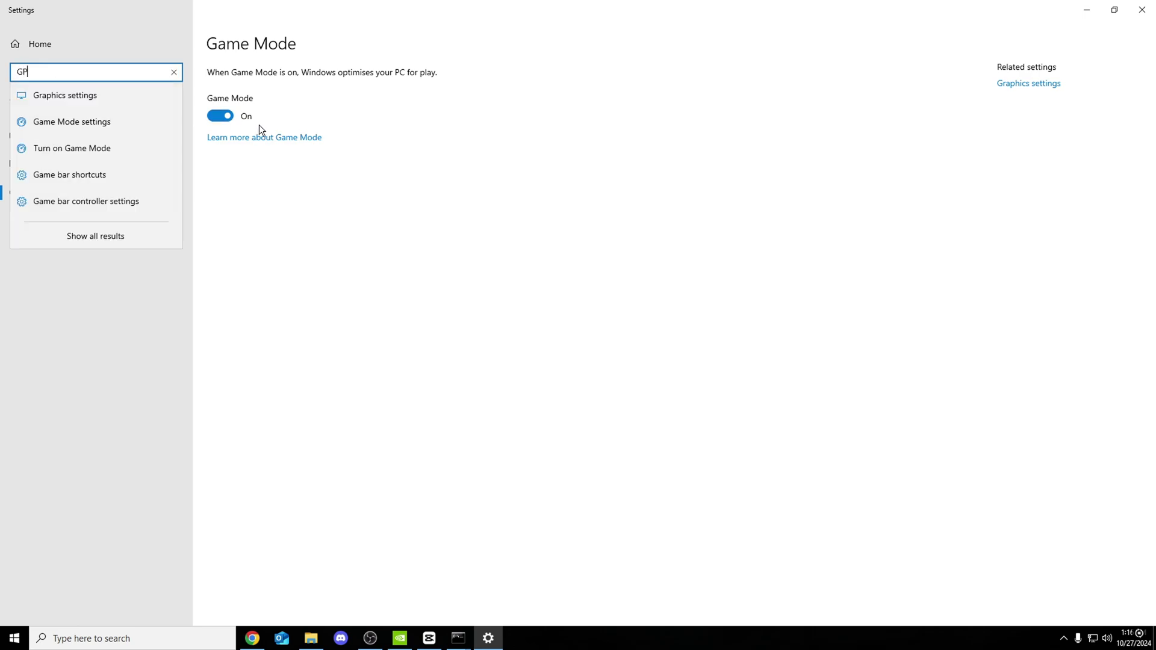
left_click(79, 96)
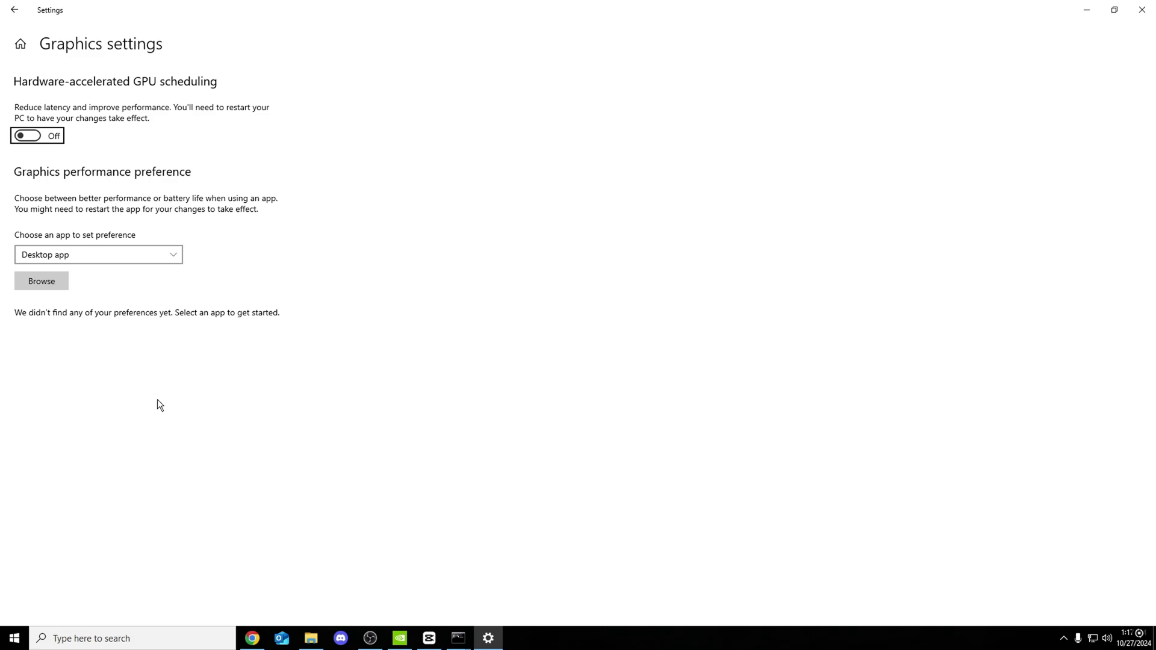
Close Settings and launch System Configuration from a 'sys' taskbar search.
key("alt+F4")
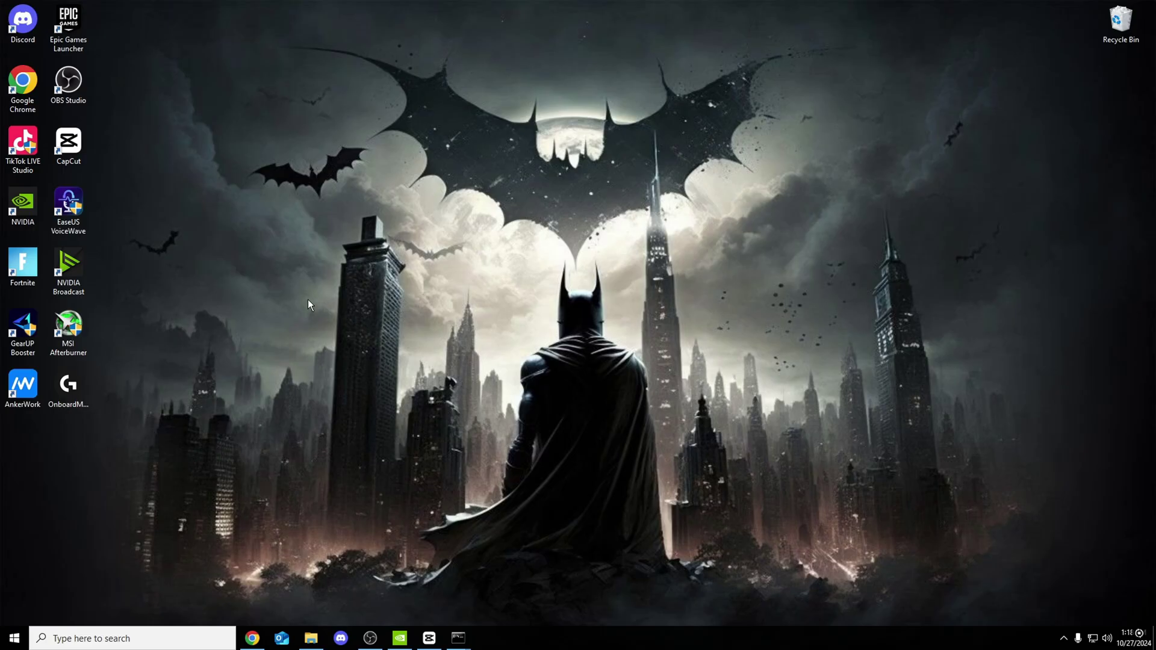
left_click(102, 640)
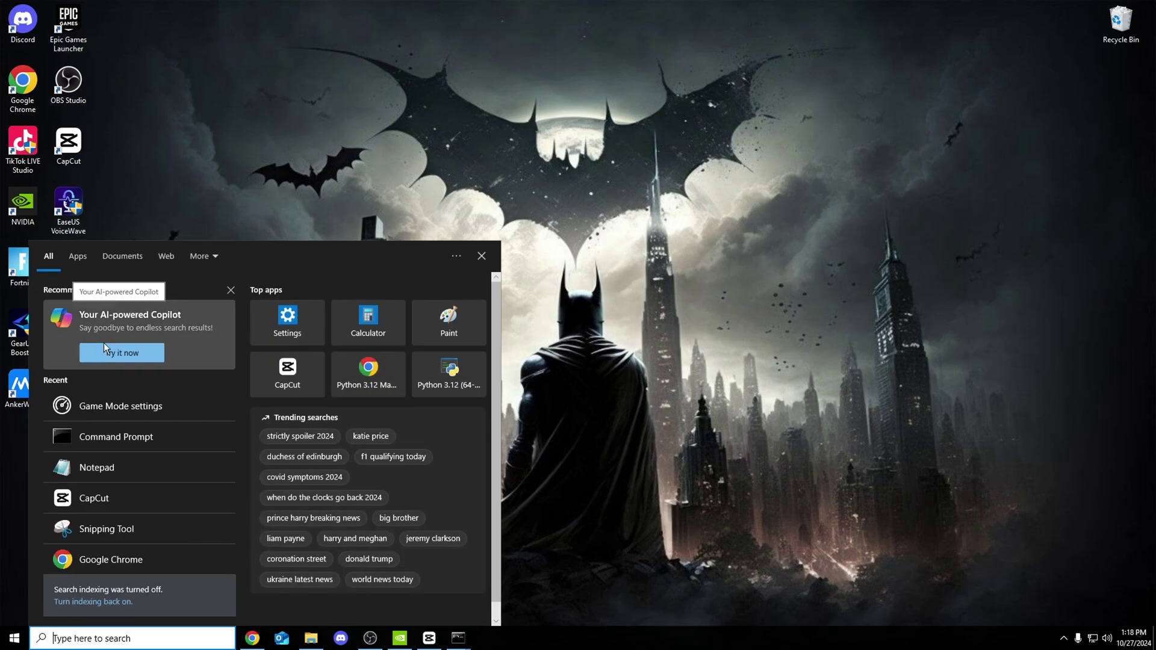
type("sys")
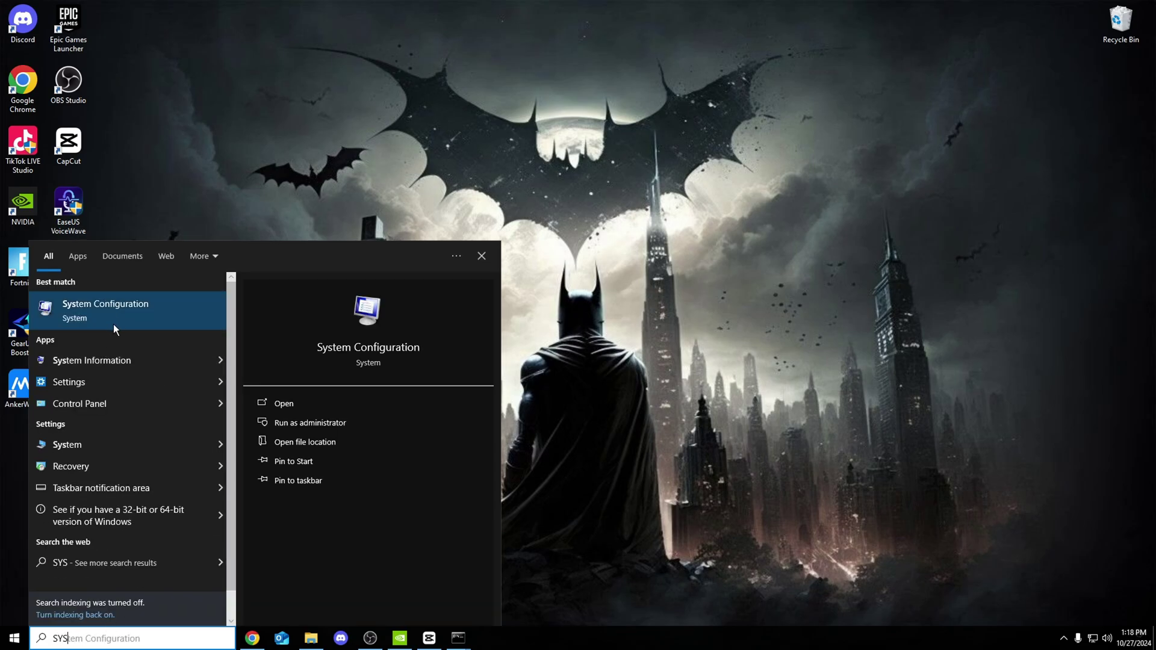
left_click(121, 315)
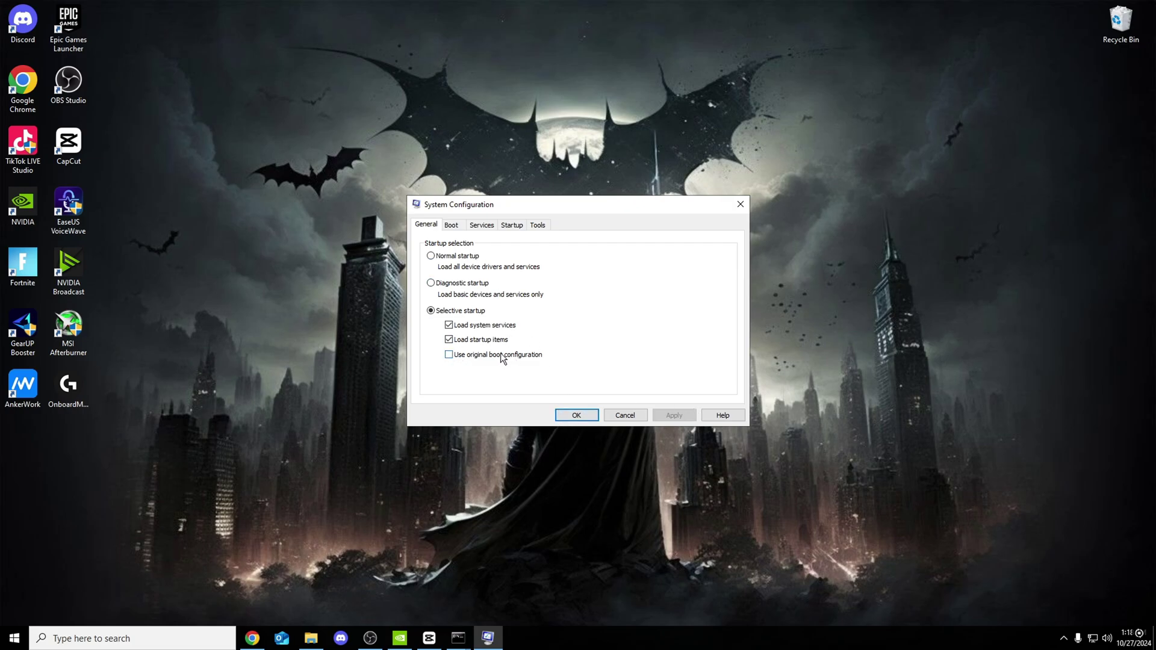
On the Boot tab, replace the boot Timeout value with 5.
left_click(450, 225)
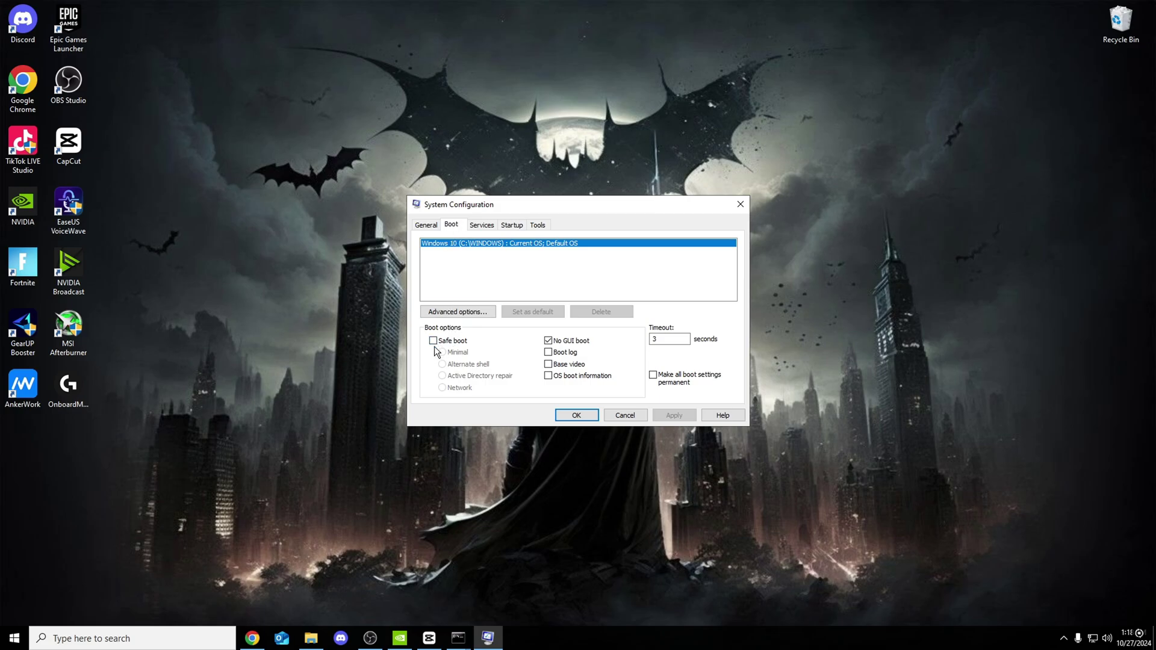
double_click(672, 339)
key("BackSpace")
type("5")
In the advanced boot options, enable Number of processors and set it to 16.
left_click(452, 313)
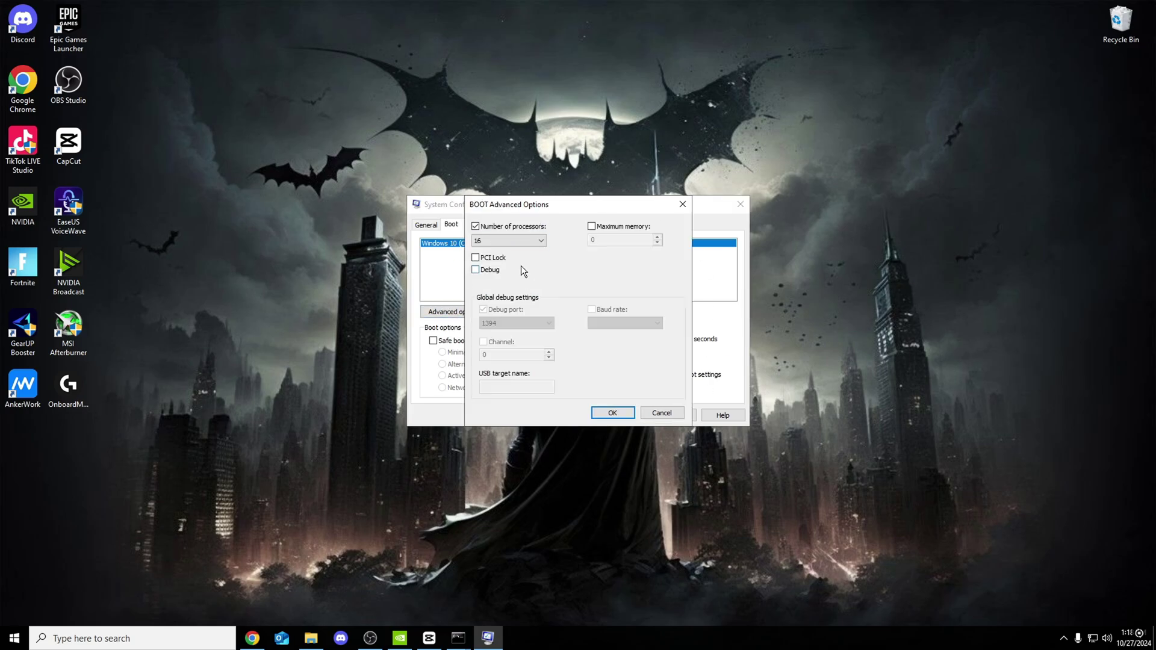
left_click(476, 226)
left_click(476, 226)
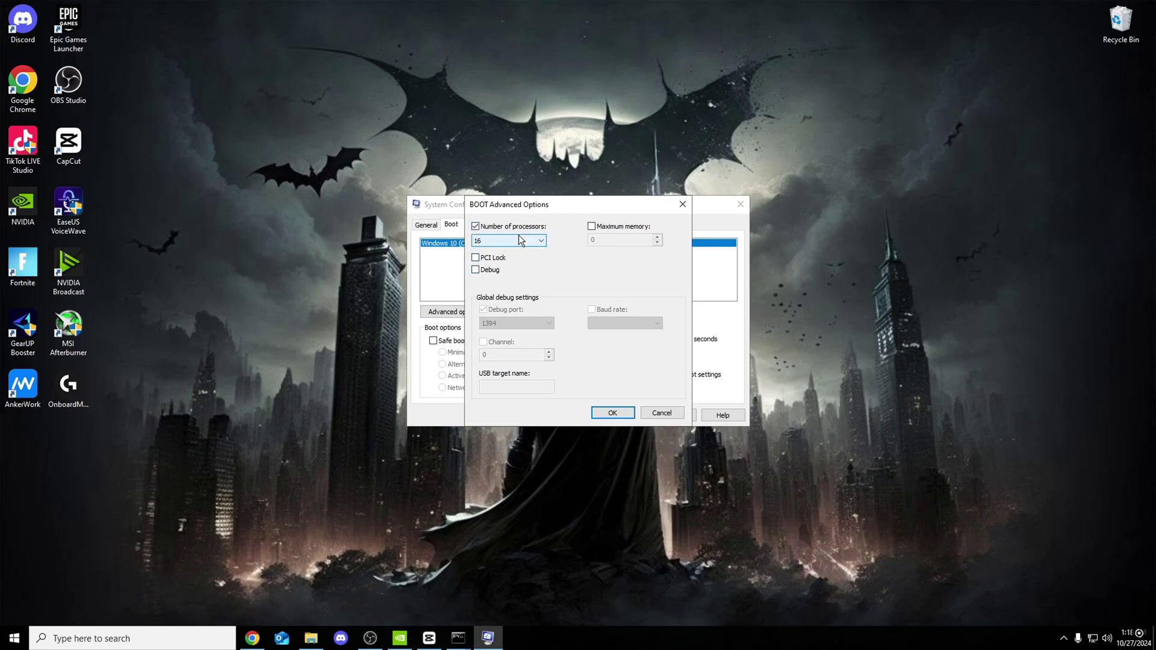
left_click(509, 238)
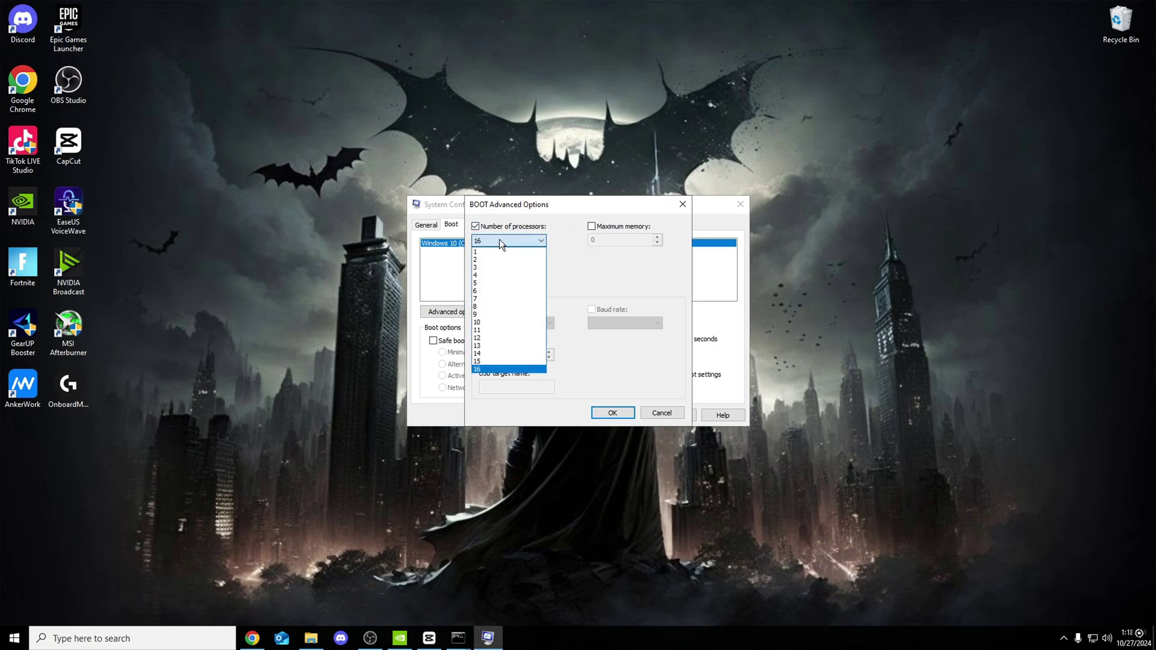
left_click(495, 250)
left_click(503, 241)
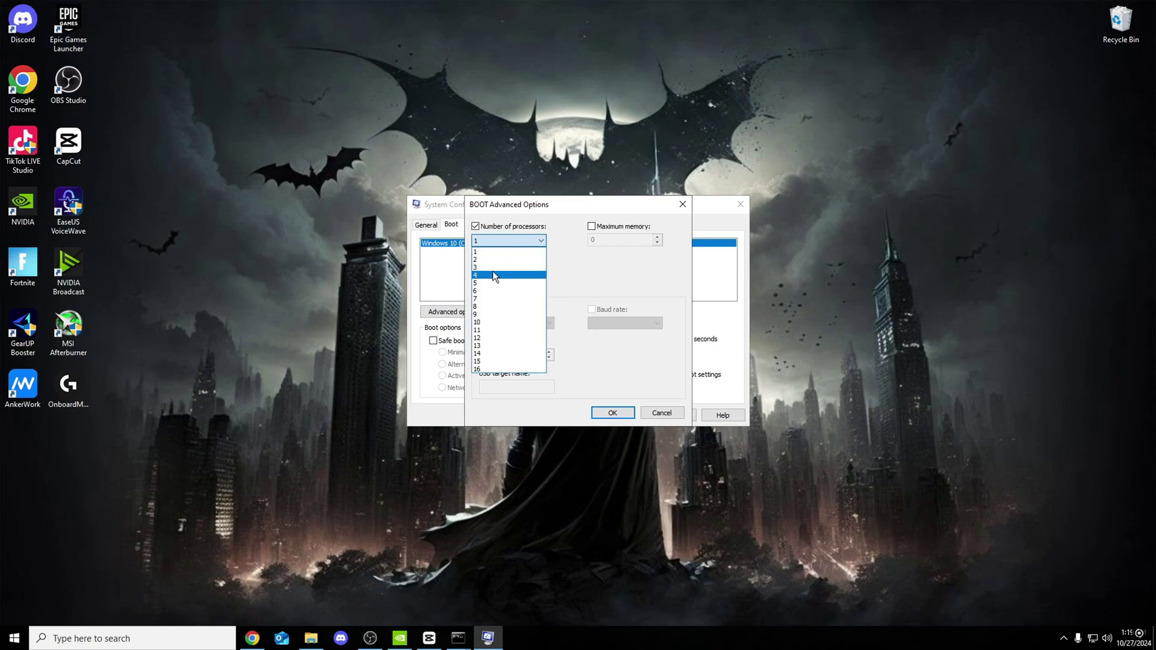
left_click(497, 276)
left_click(524, 241)
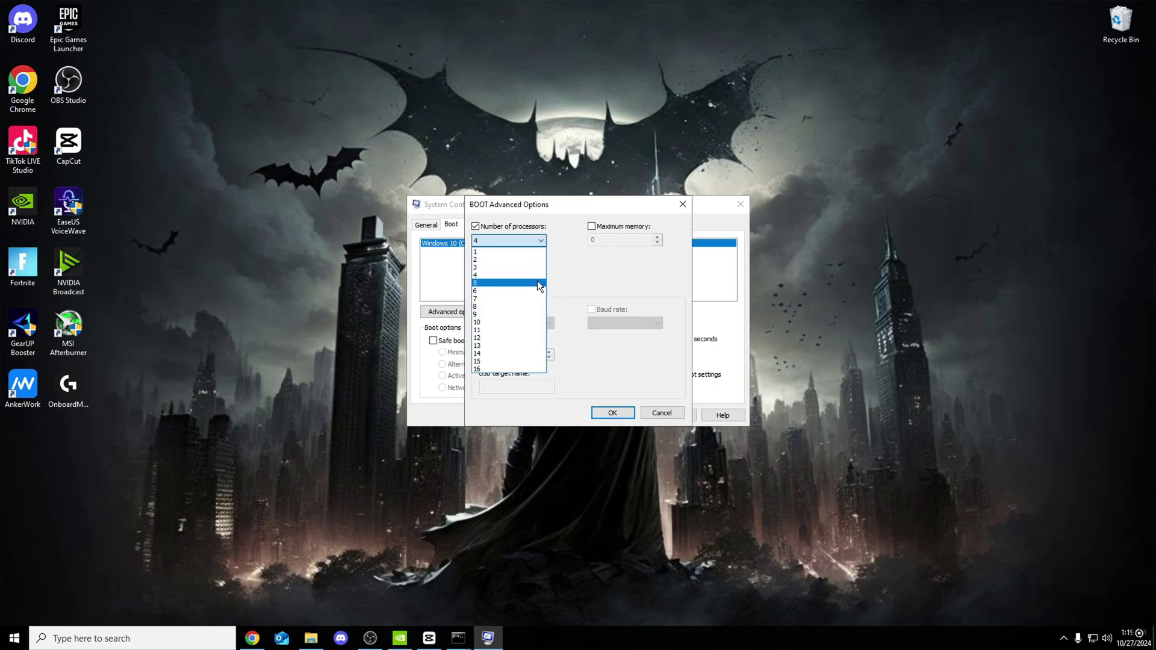
left_click(500, 369)
left_click(536, 241)
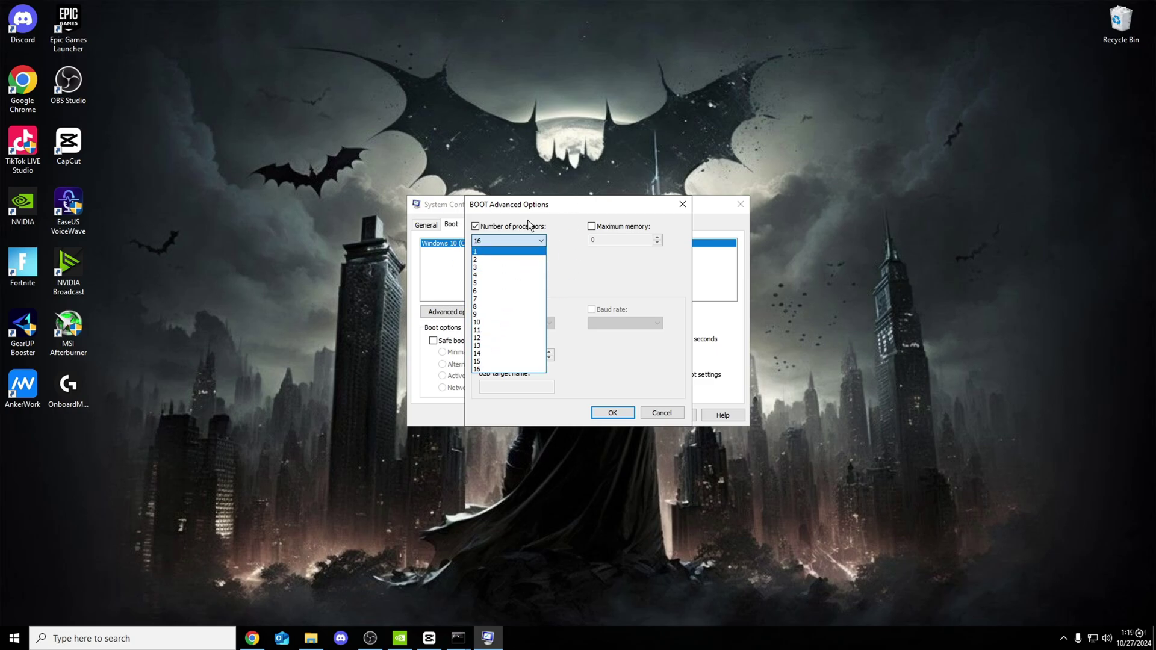
left_click(488, 370)
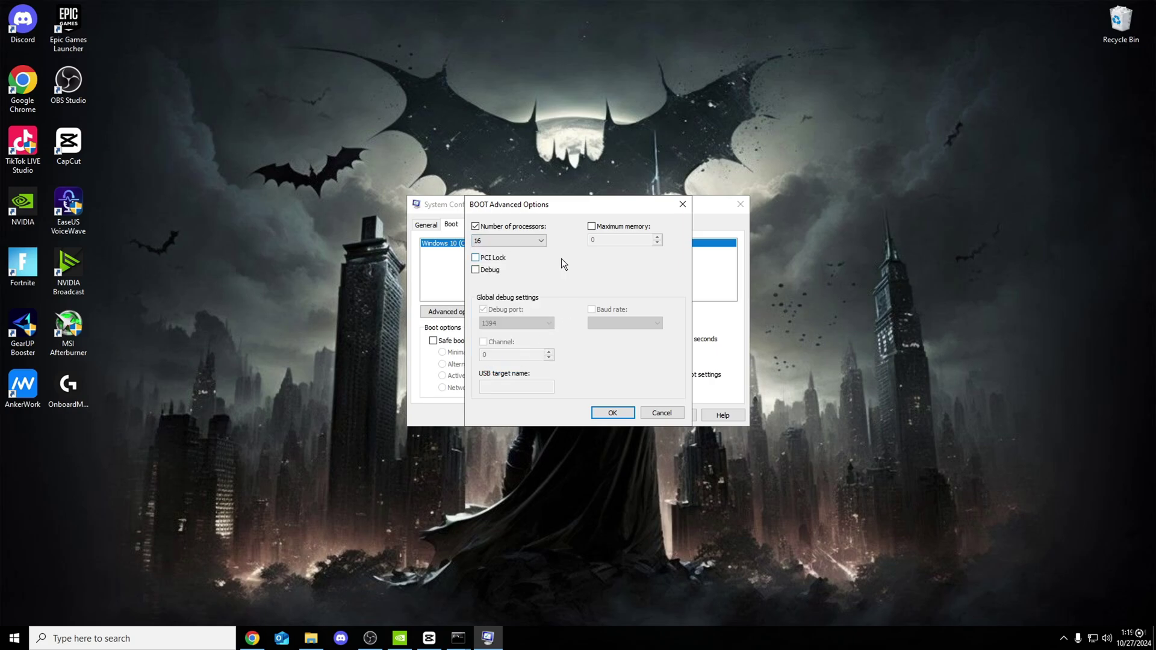
Confirm the advanced boot options, then apply and close System Configuration.
left_click(608, 413)
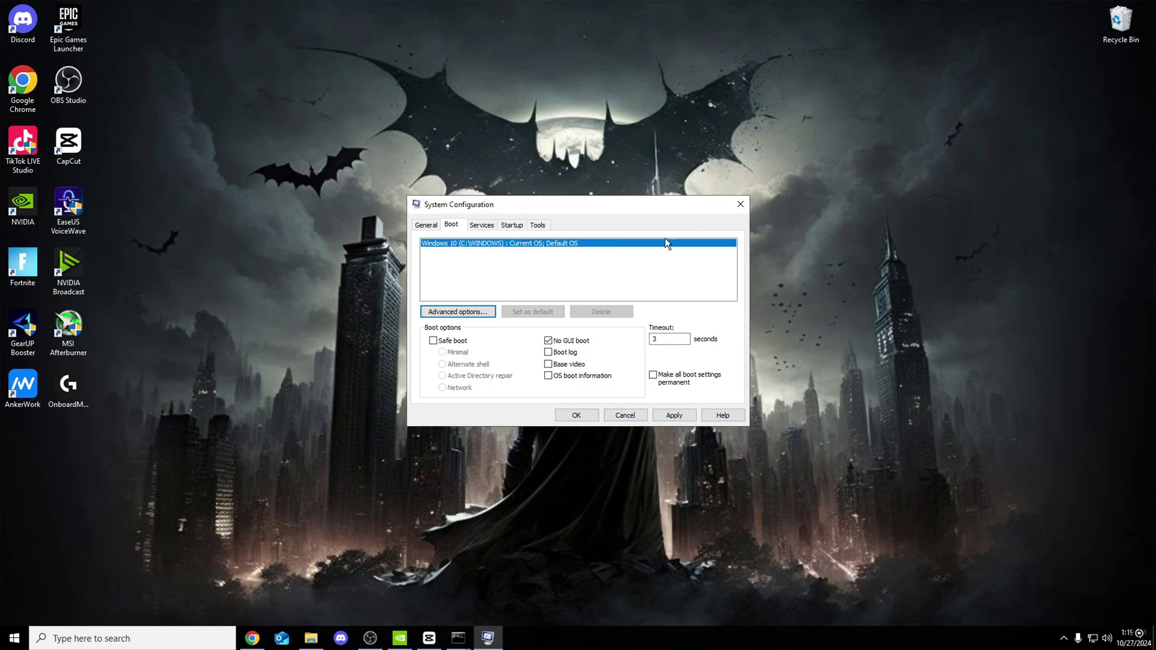
left_click(671, 417)
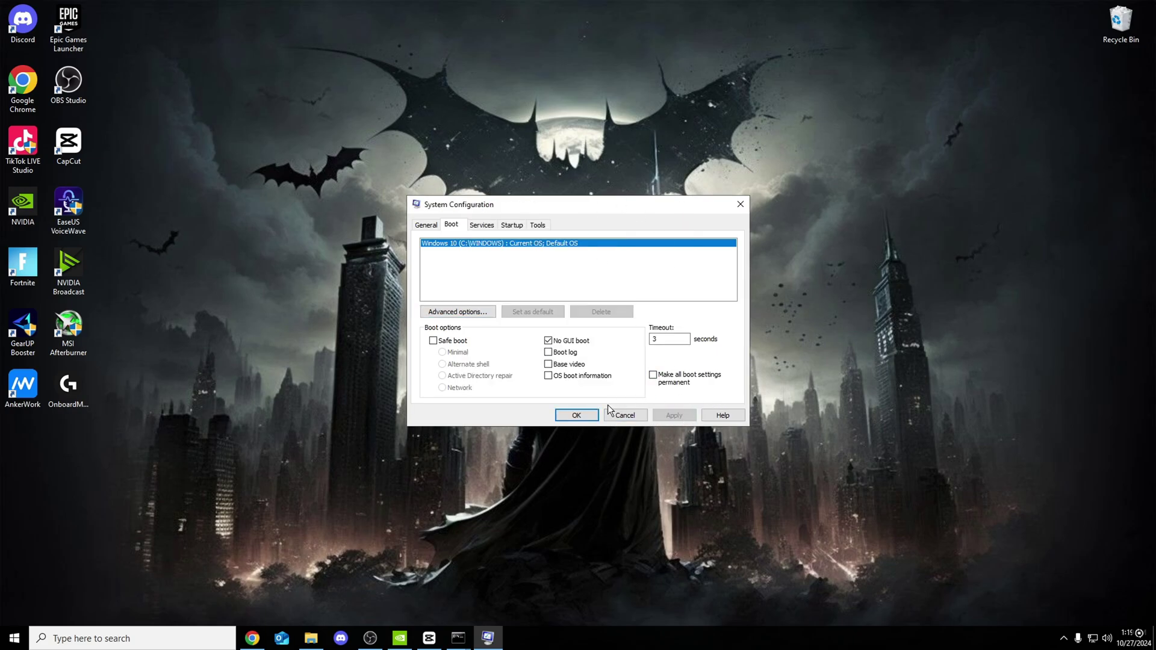
left_click(576, 415)
Open and dismiss the Start menu power options and a desktop right-click menu.
left_click(14, 639)
left_click(14, 611)
left_click(584, 466)
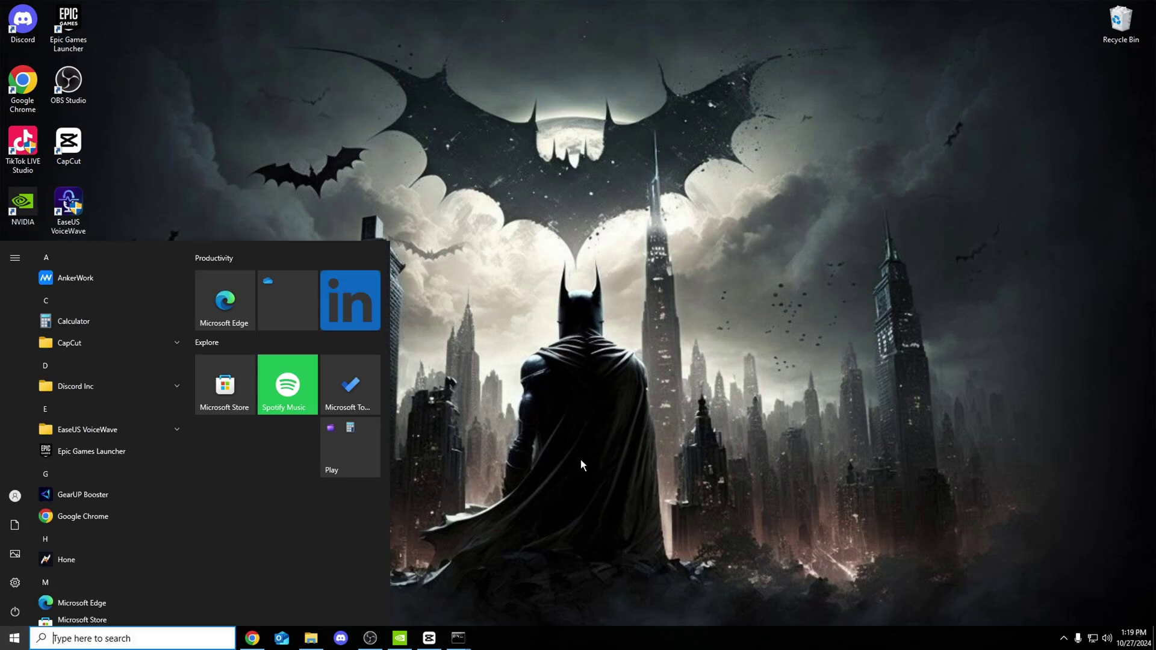
left_click(645, 283)
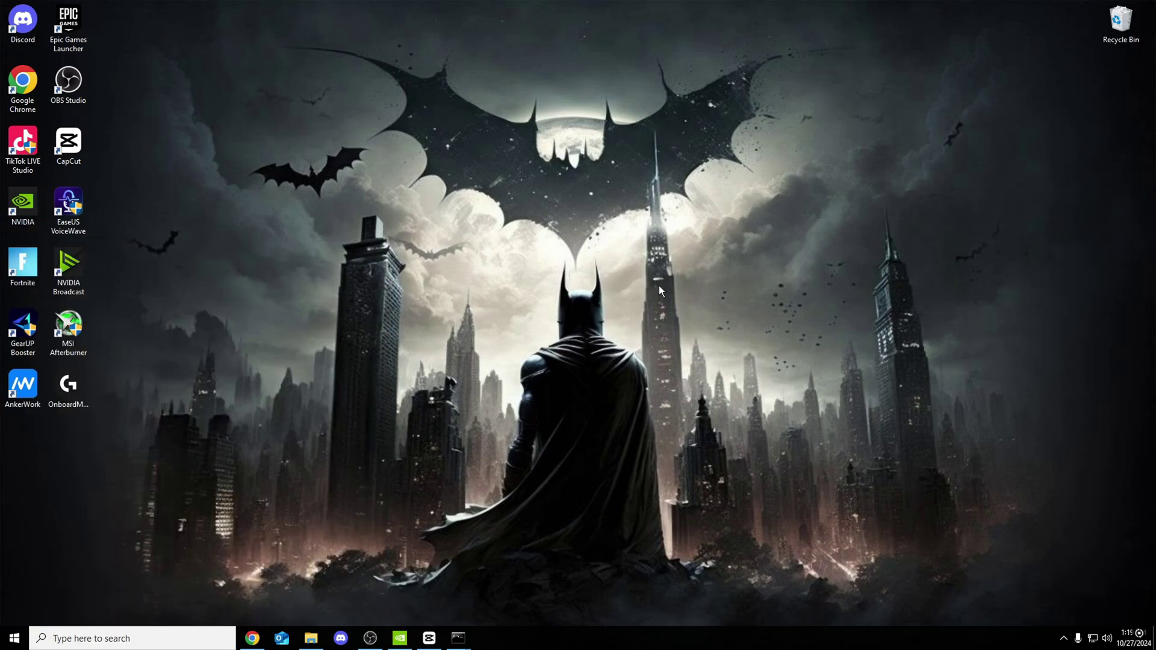
right_click(501, 302)
left_click(495, 153)
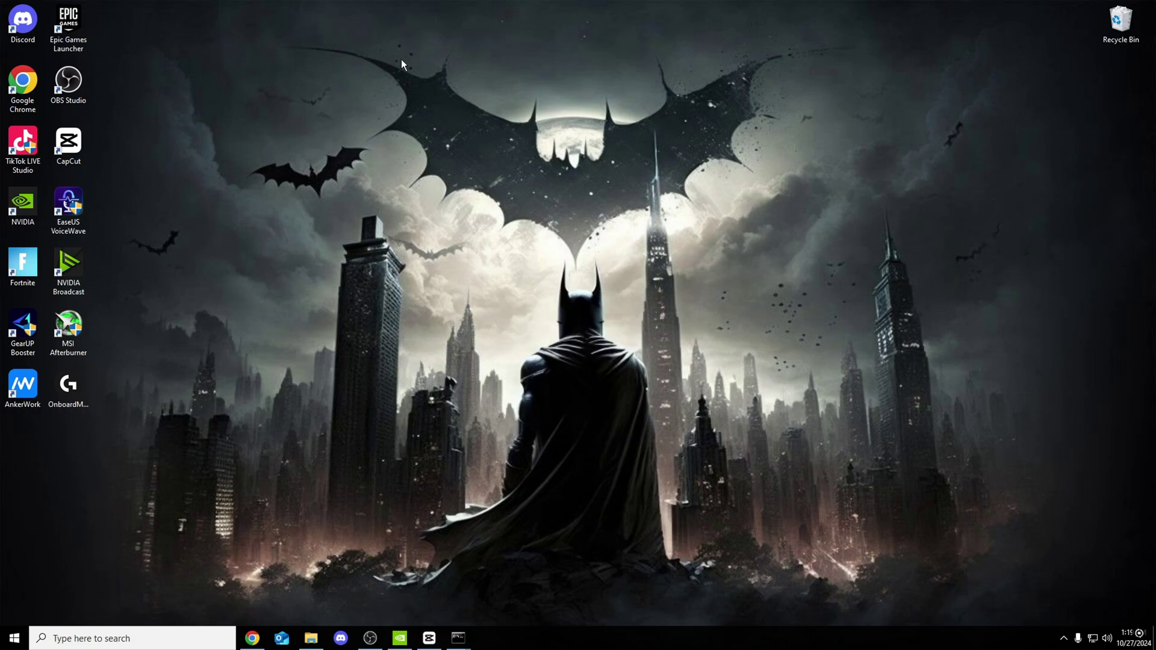